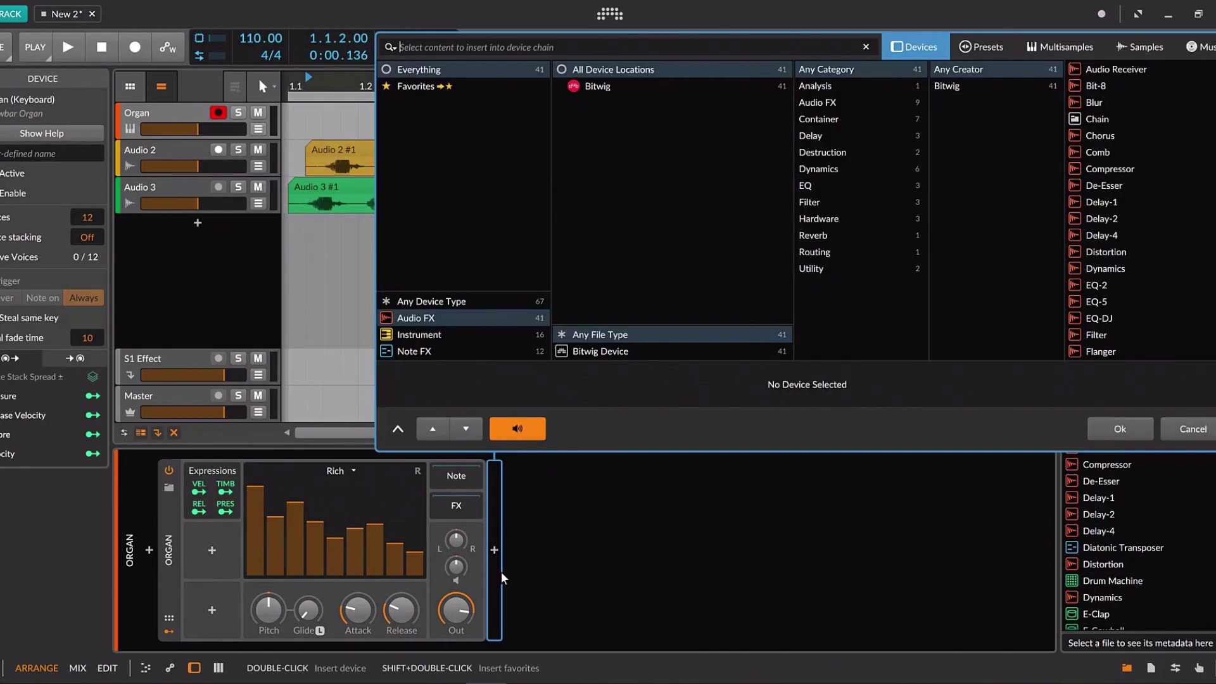
Browse Bitwig's Drum instruments, insert E-Cowbell, then view the Dynamics device category.
left_click(494, 550)
left_click(418, 335)
left_click(817, 102)
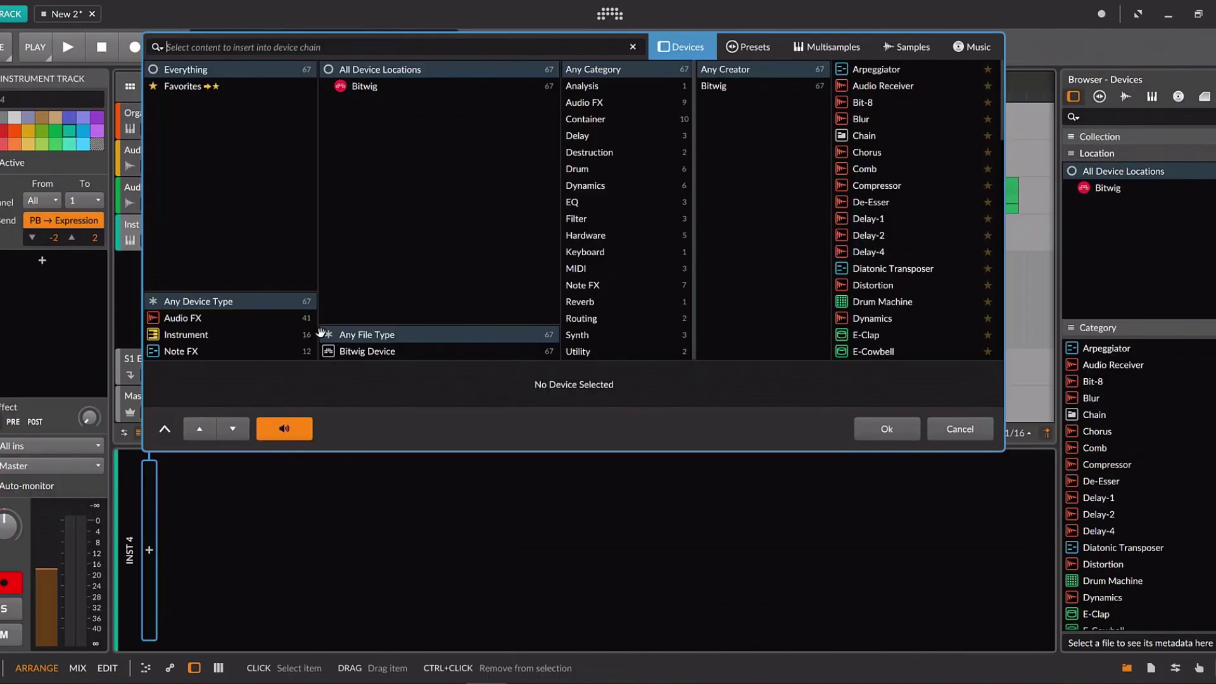
left_click(186, 335)
left_click(364, 86)
left_click(577, 102)
double_click(873, 86)
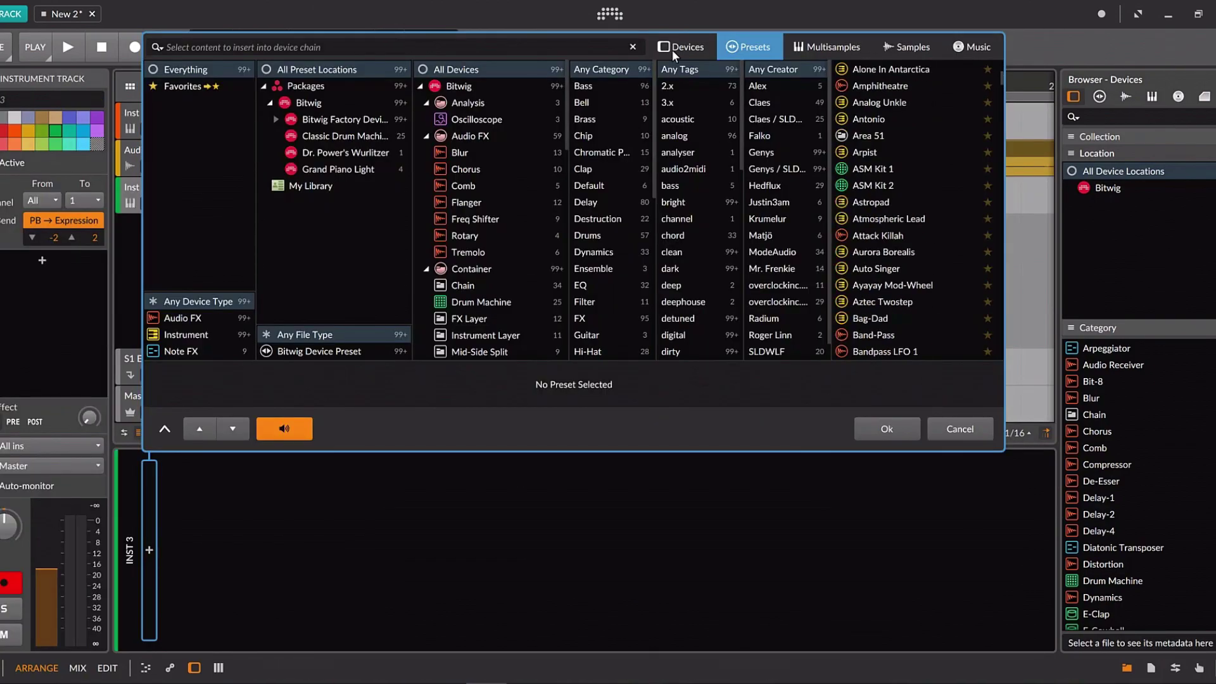
left_click(681, 47)
left_click(585, 185)
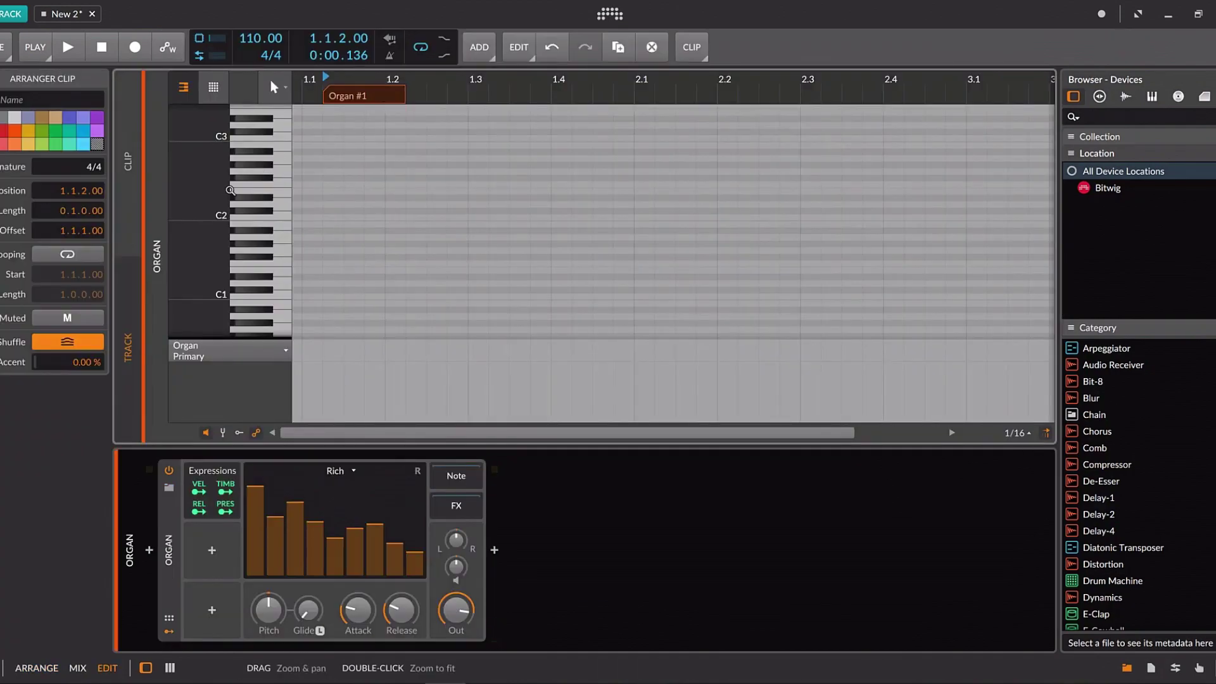
Start recording on the Organ clip with playback running using the R shortcut.
key("r")
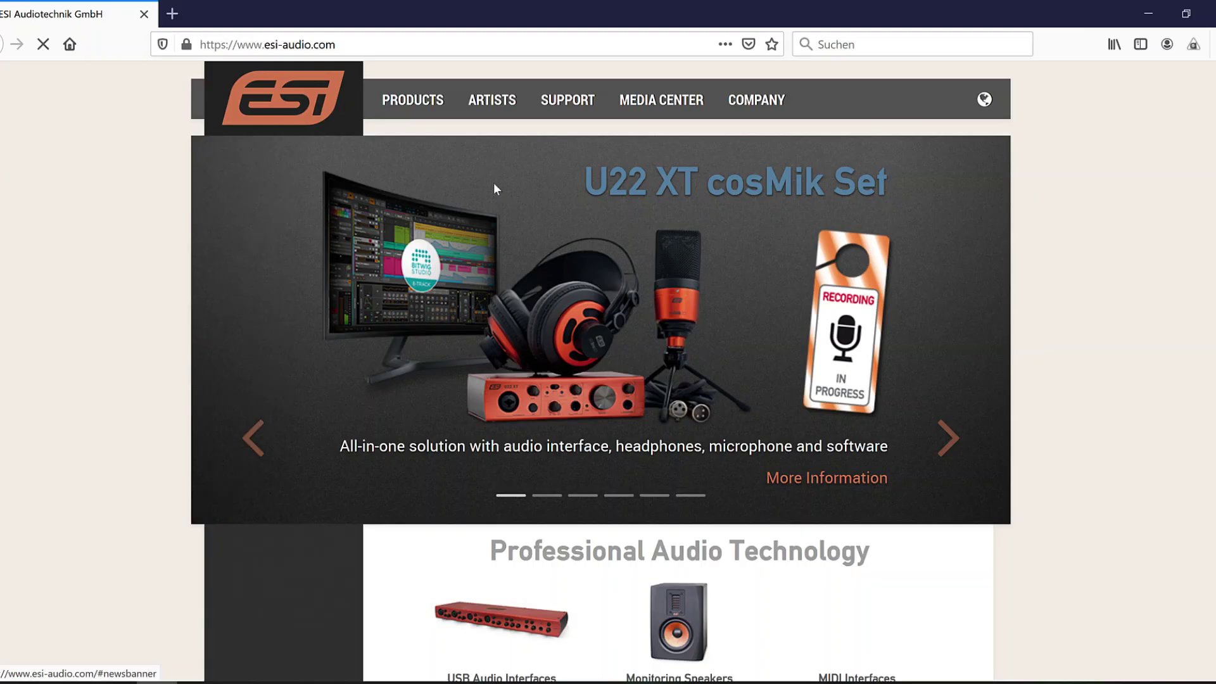
Open ESI's download page and select USB Audio Interfaces, then the U22 XT product.
mouse_move(583, 113)
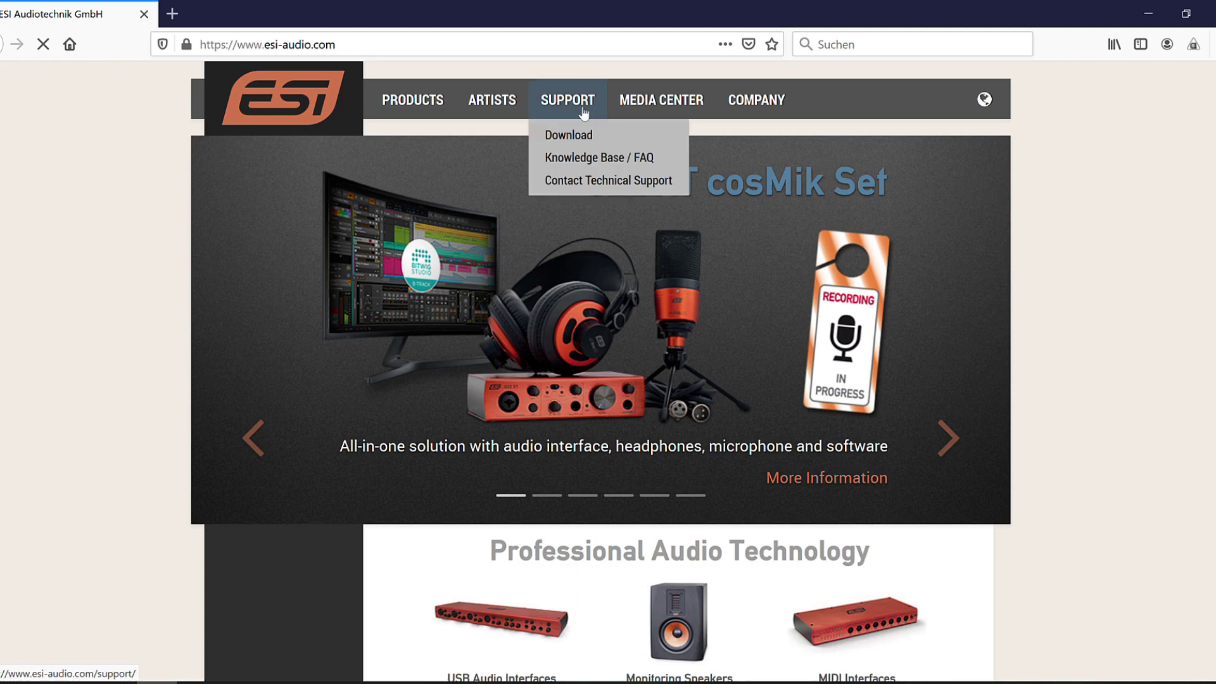
left_click(650, 140)
left_click(538, 316)
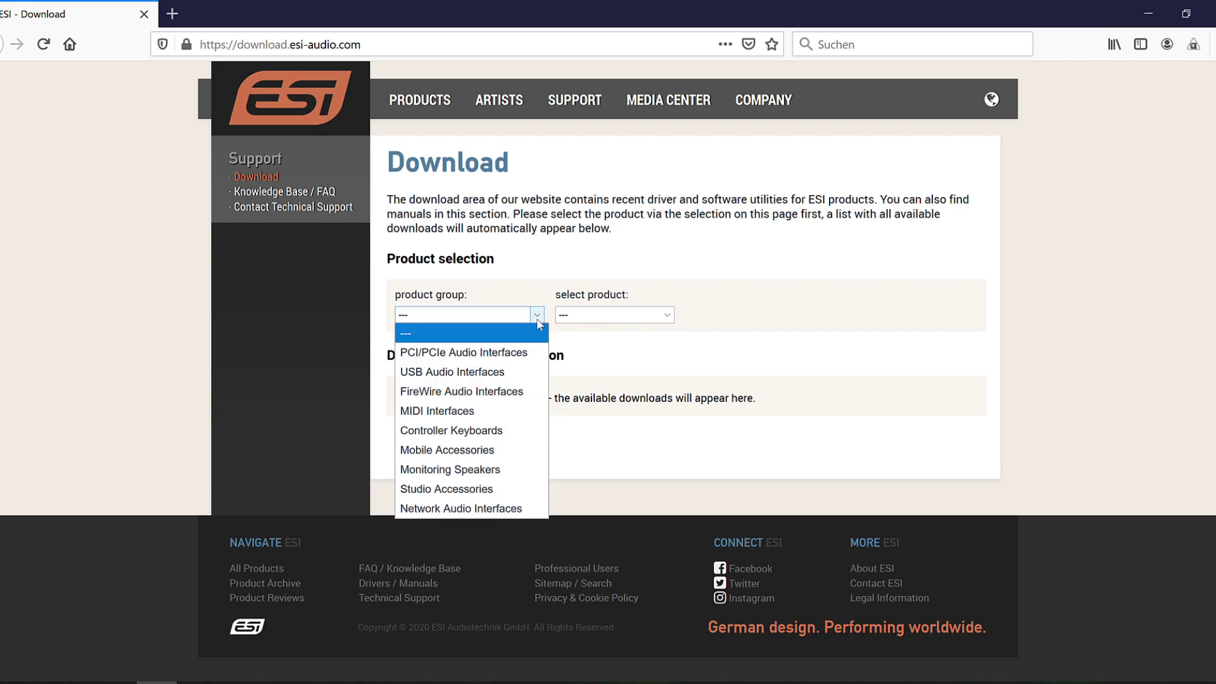
left_click(531, 380)
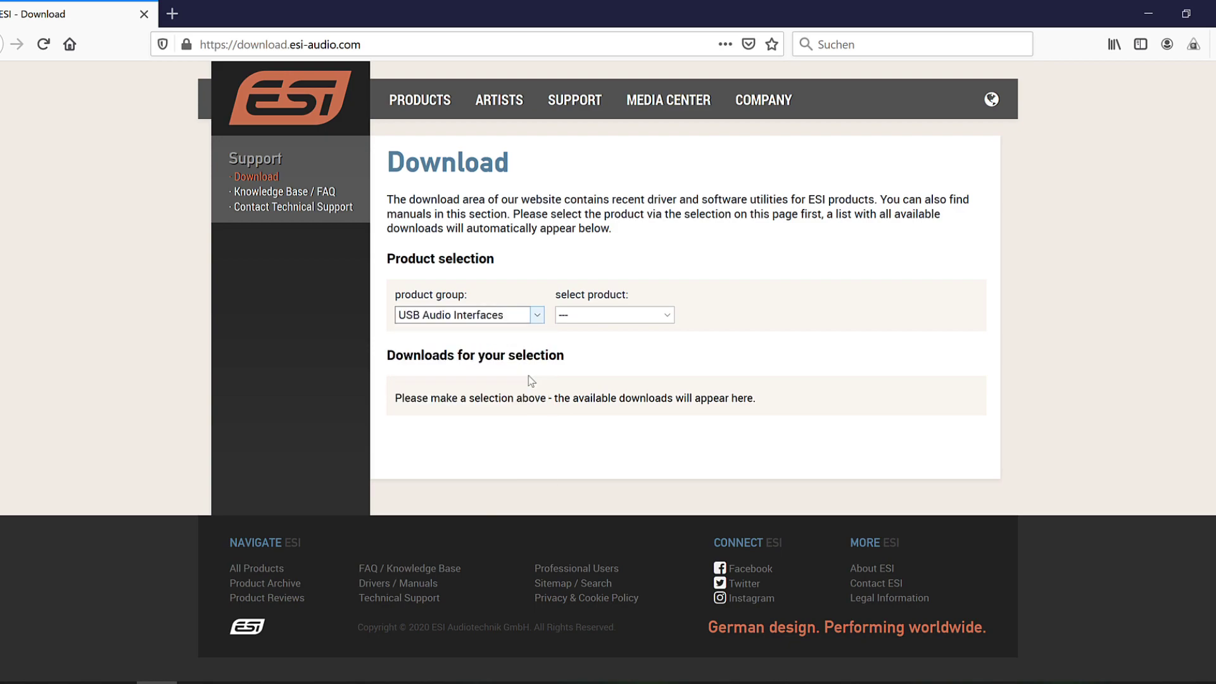
left_click(662, 315)
scroll(615, 449, "down", 1)
scroll(614, 449, "down", 2)
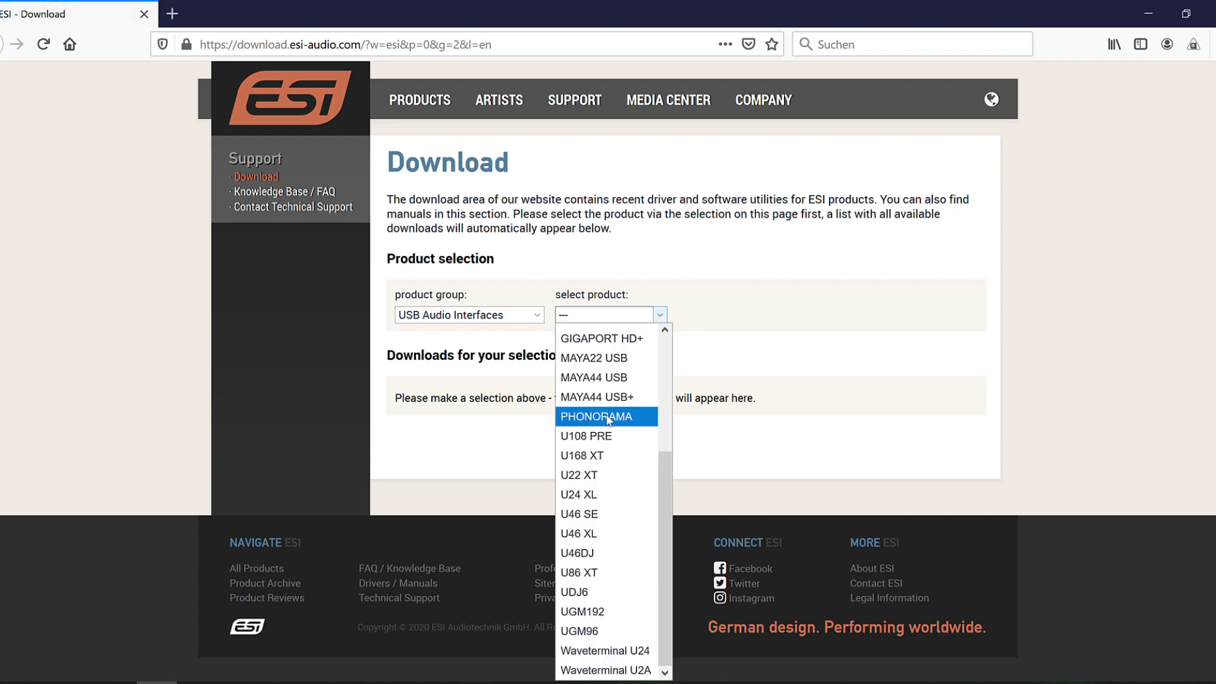
left_click(629, 481)
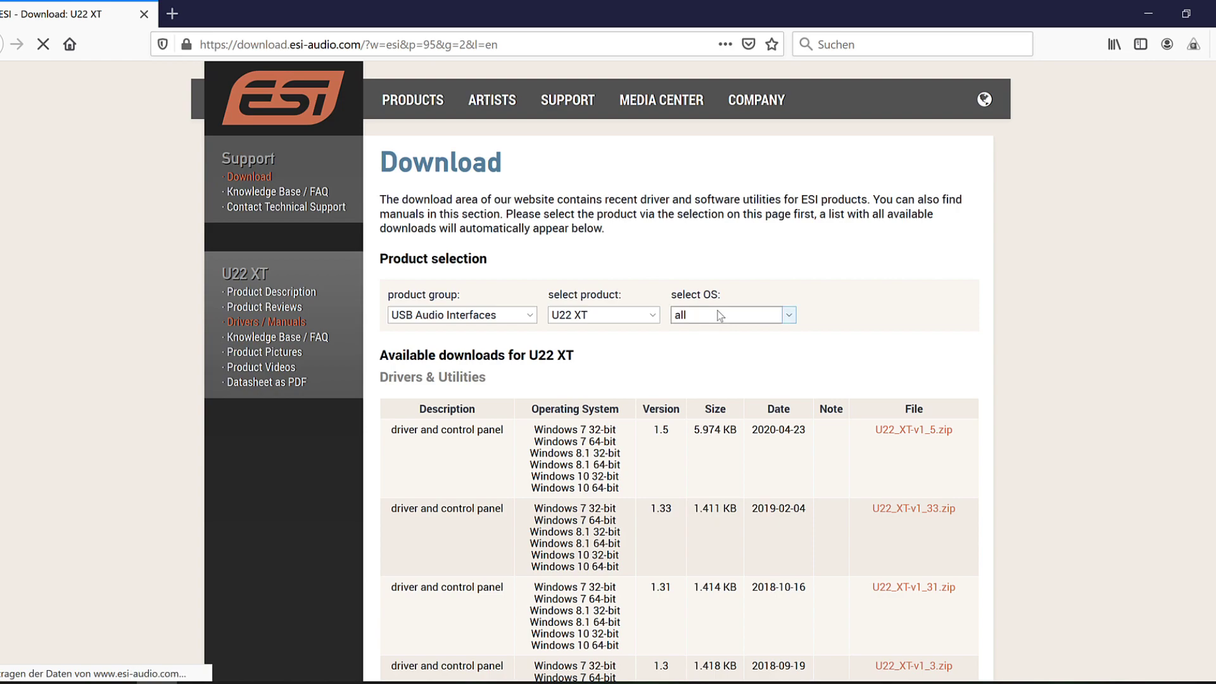
Look through the U22 XT download listings and the first entry's description.
scroll(721, 314, "down", 2)
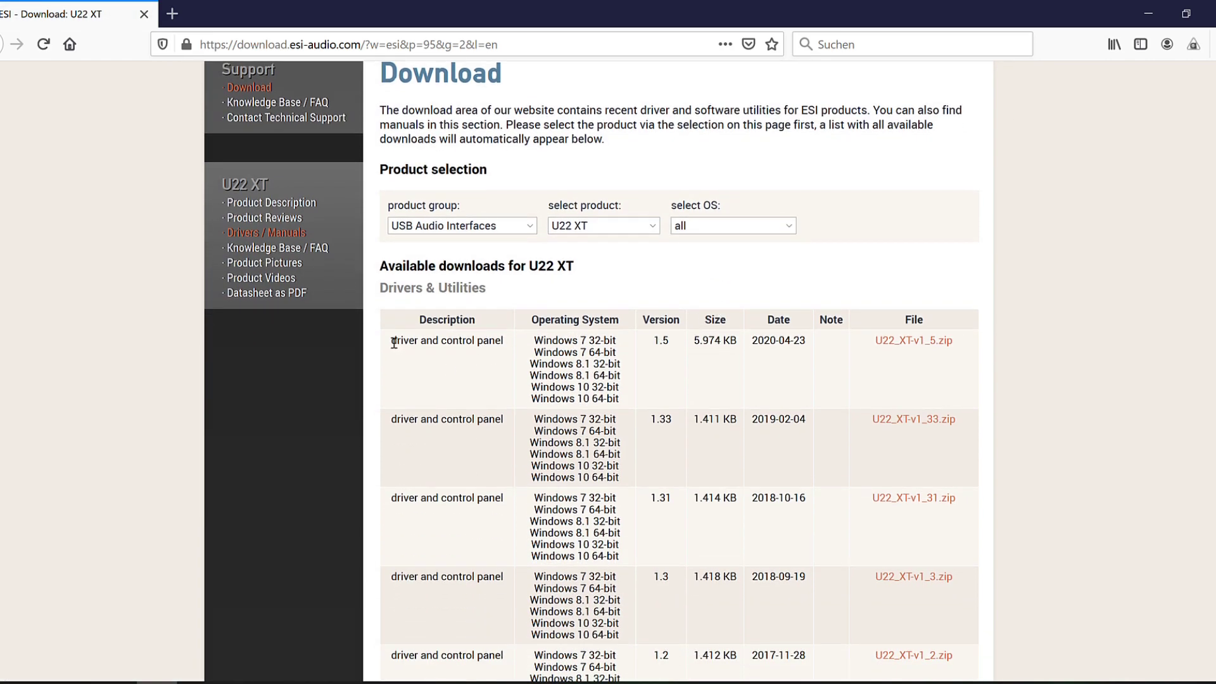
left_click_drag(391, 341, 504, 342)
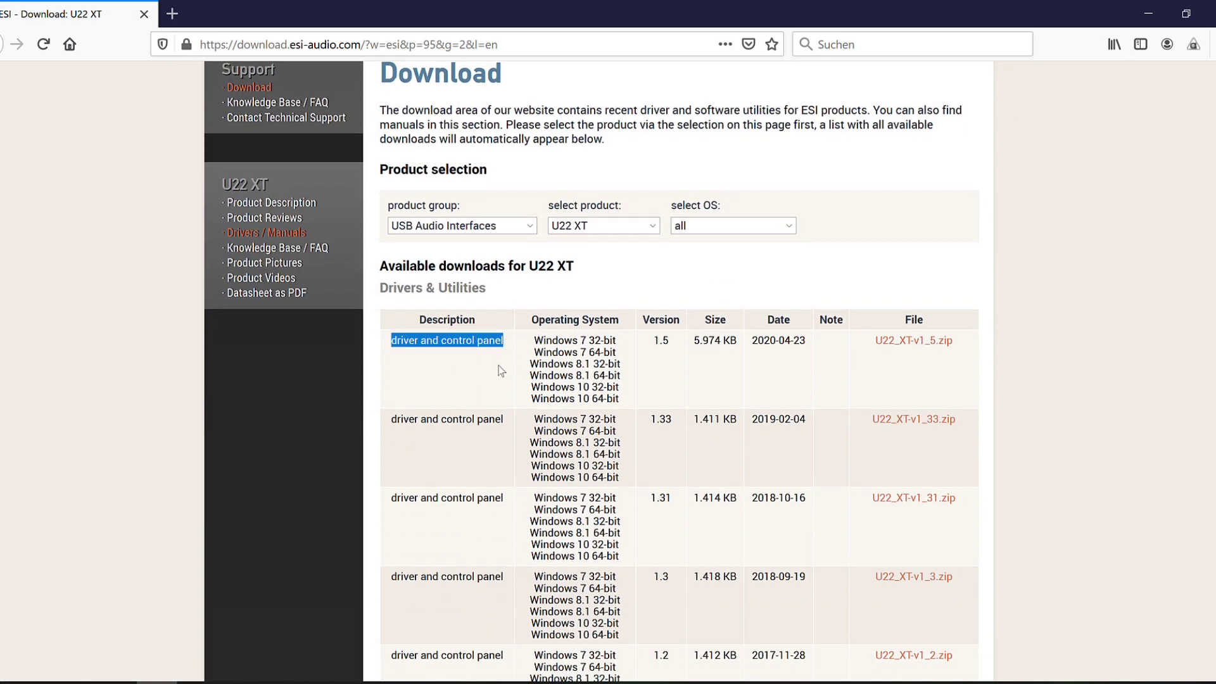
left_click(661, 382)
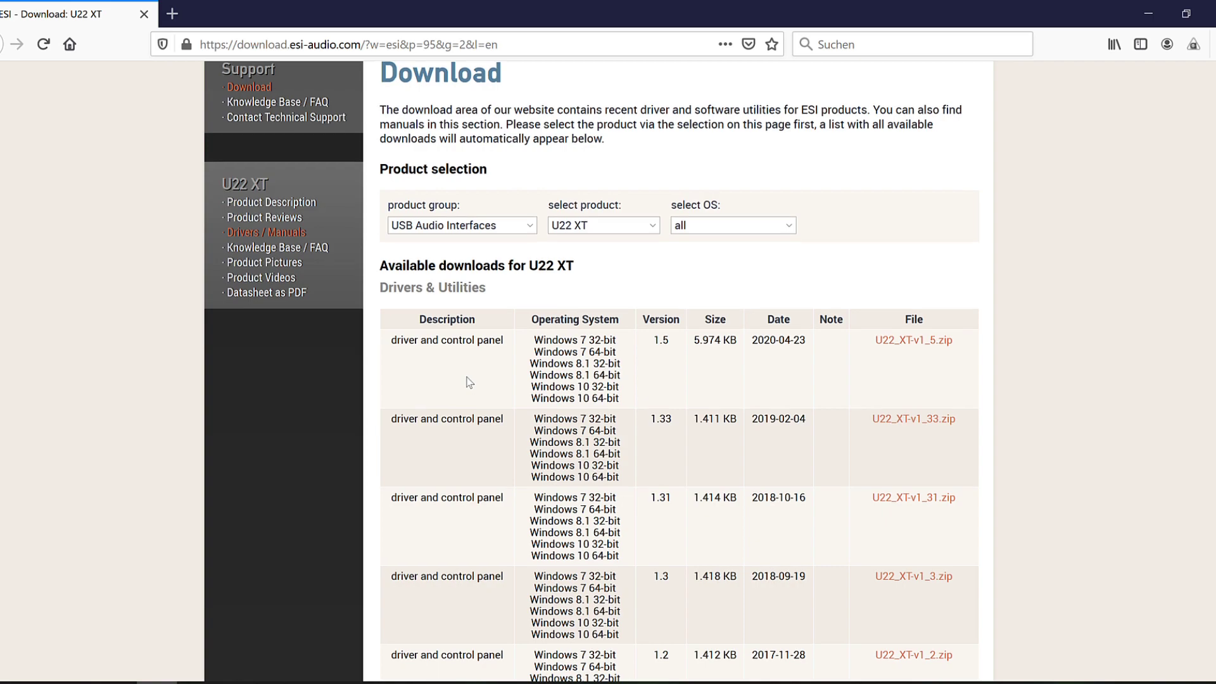
scroll(467, 376, "down", 8)
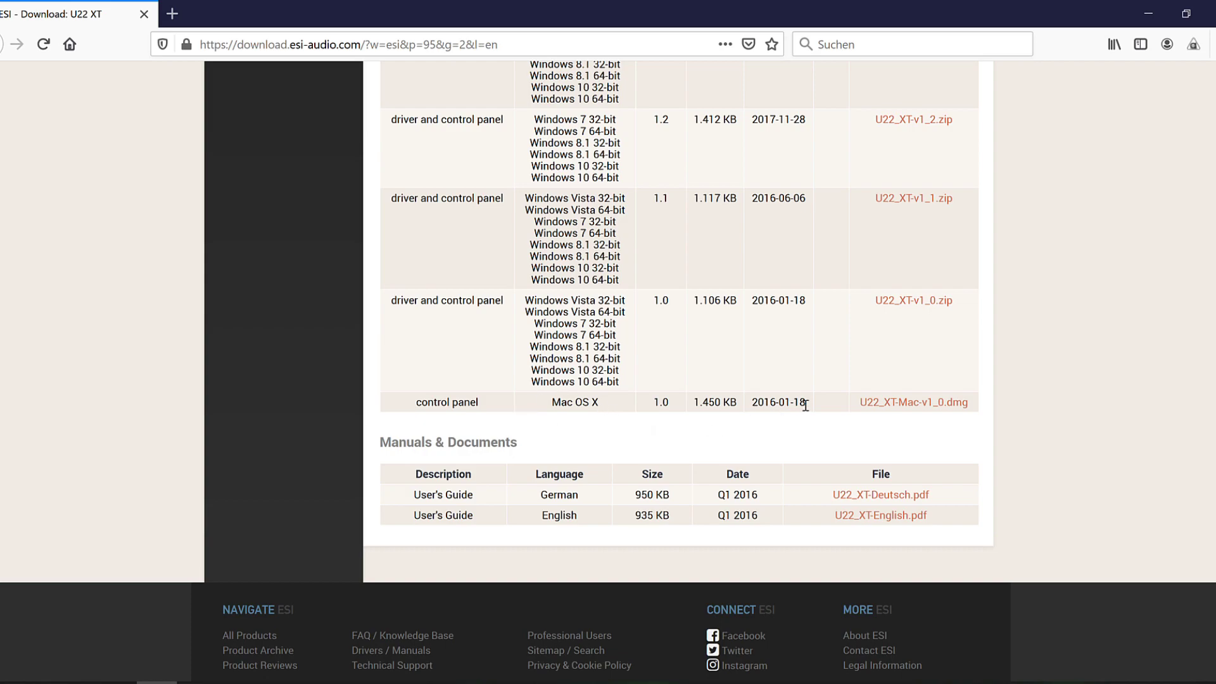
scroll(734, 405, "up", 2)
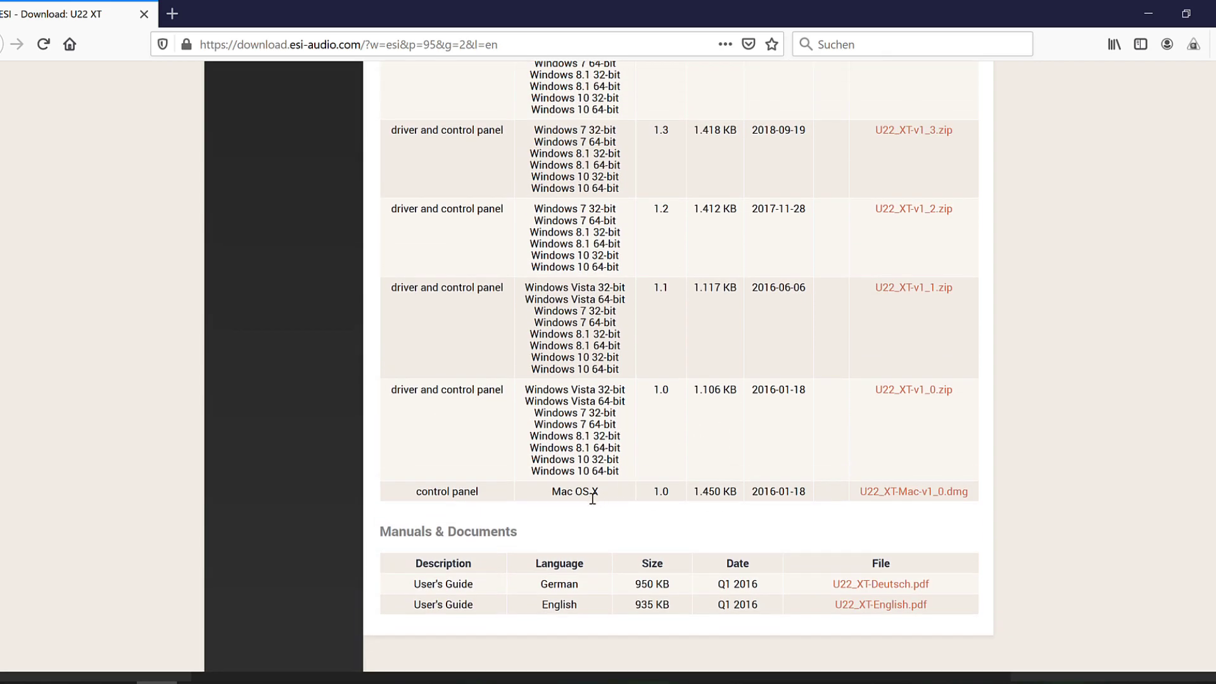
scroll(773, 484, "up", 10)
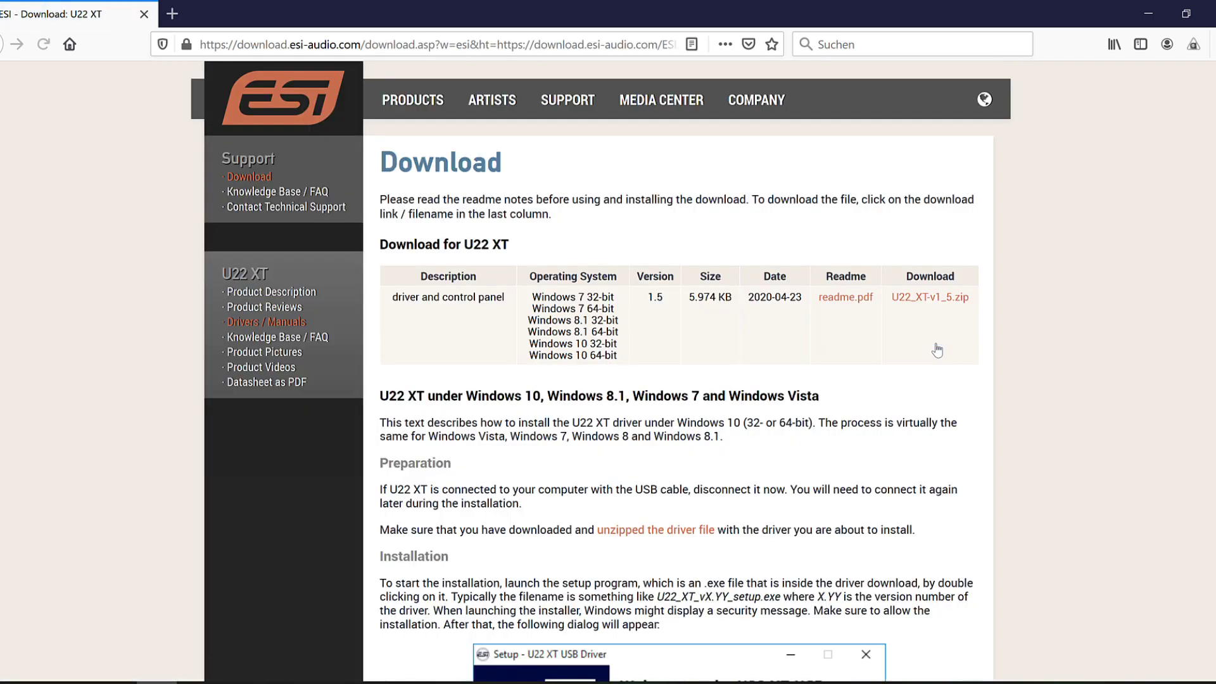
Save U22_XT-v1_5.zip to disk and read through the driver installation steps.
left_click(949, 306)
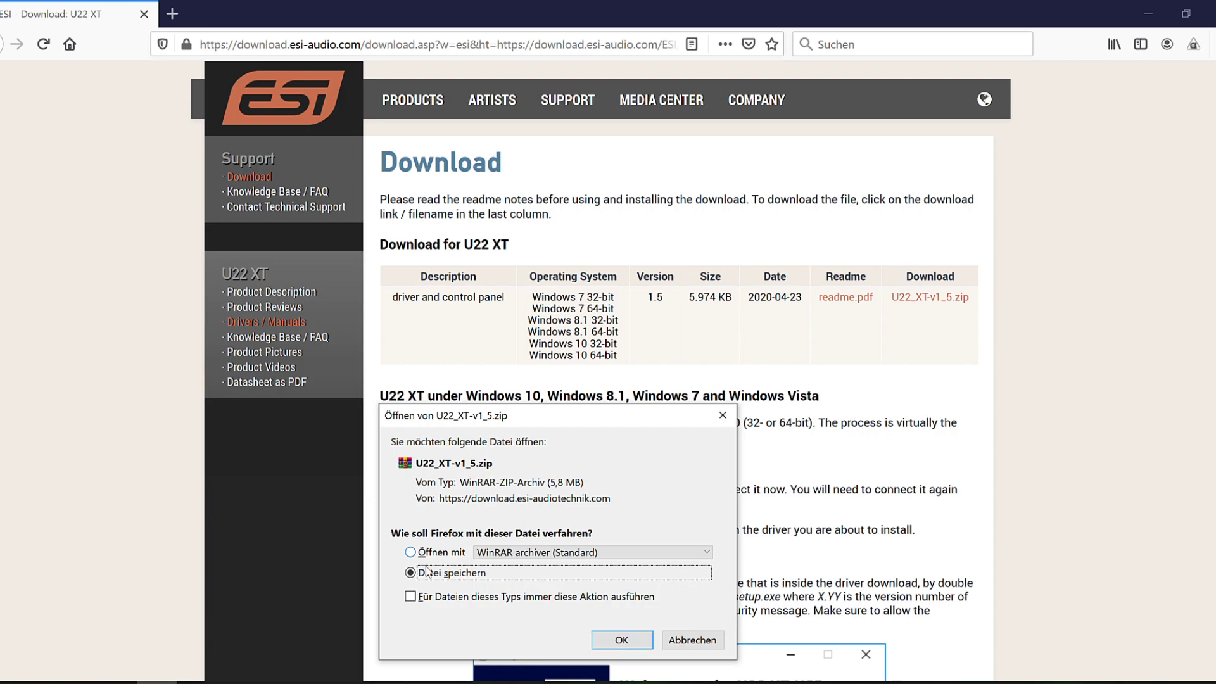
left_click(620, 641)
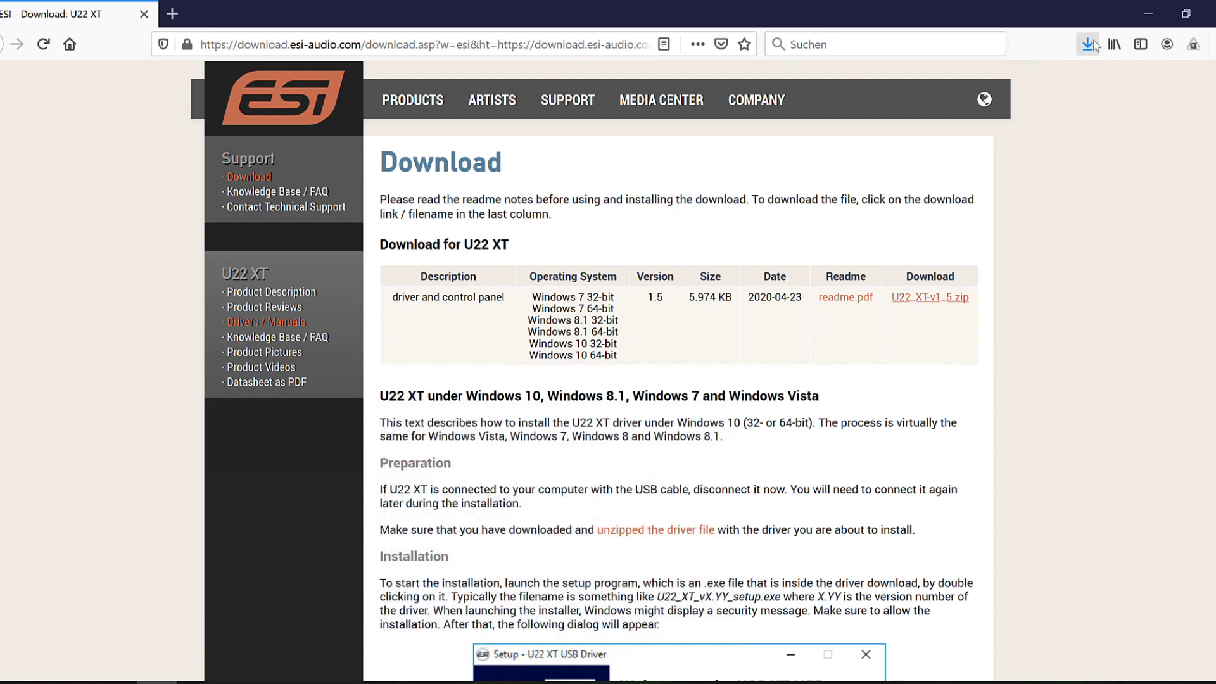
scroll(833, 423, "down", 3)
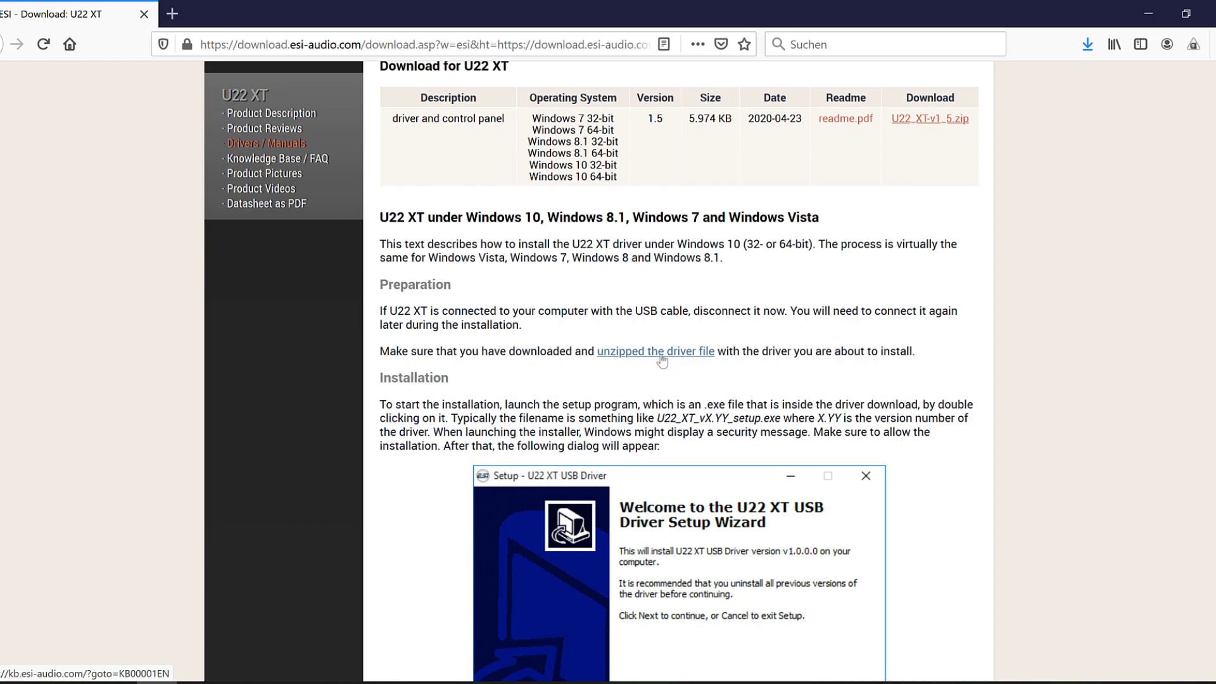
scroll(957, 431, "down", 2)
scroll(954, 431, "down", 2)
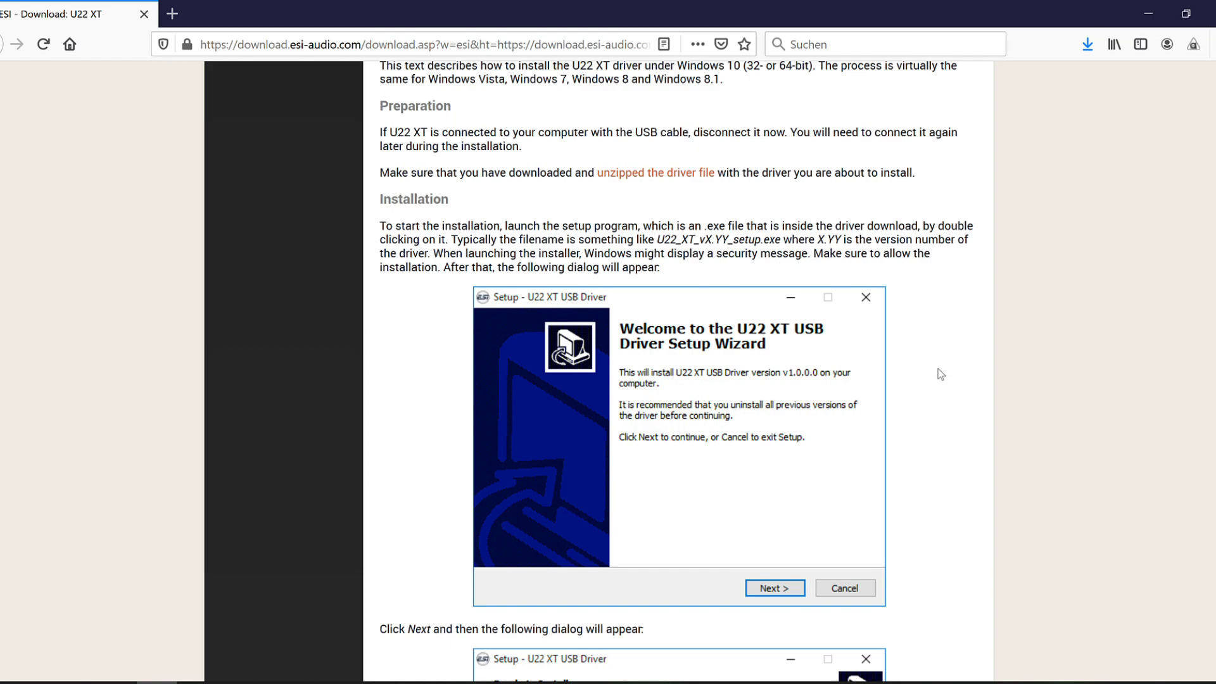
scroll(941, 374, "down", 8)
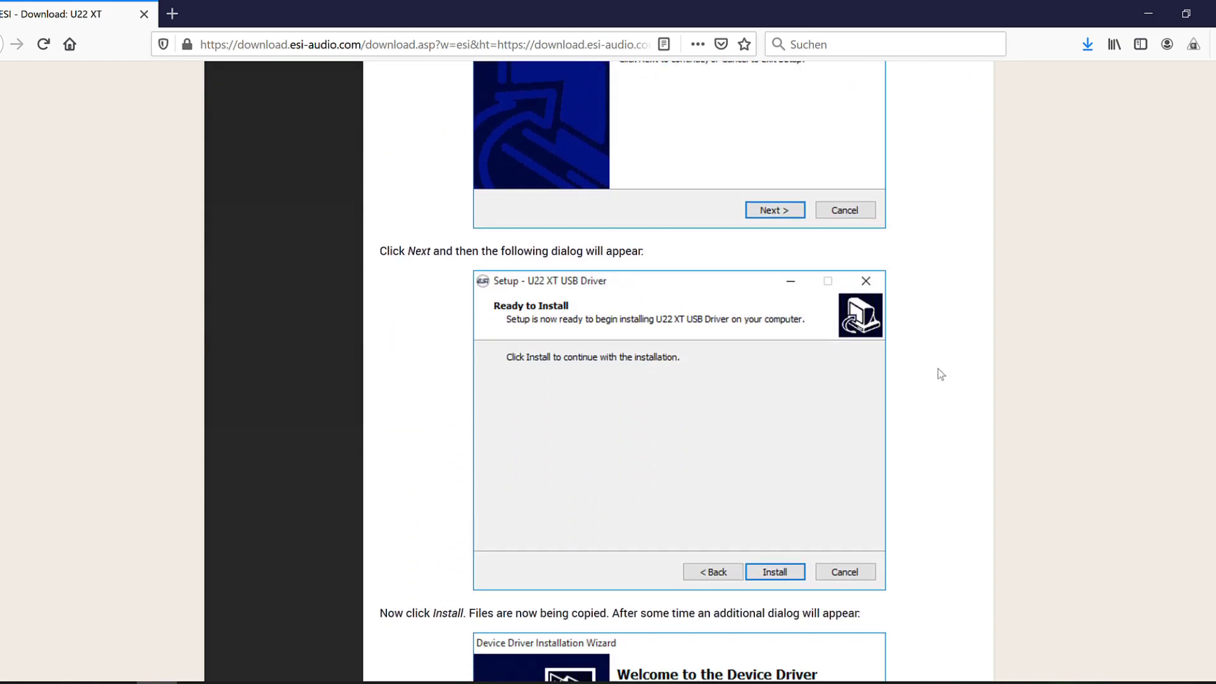
scroll(941, 374, "down", 10)
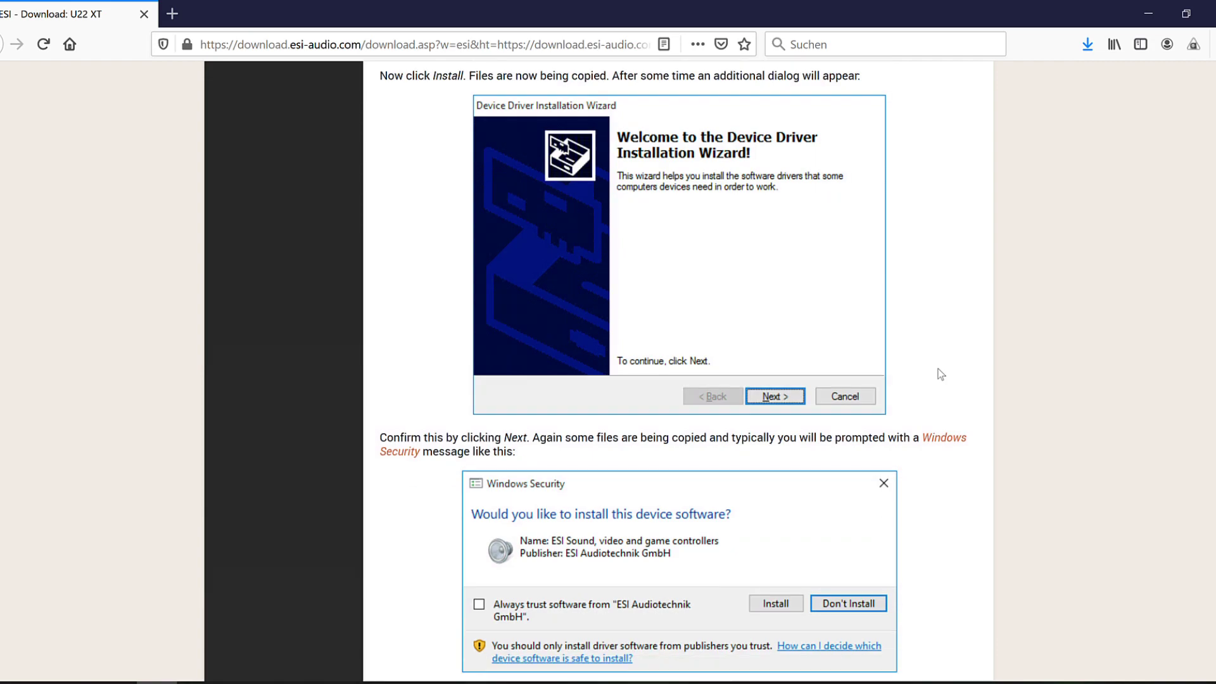
scroll(941, 374, "down", 6)
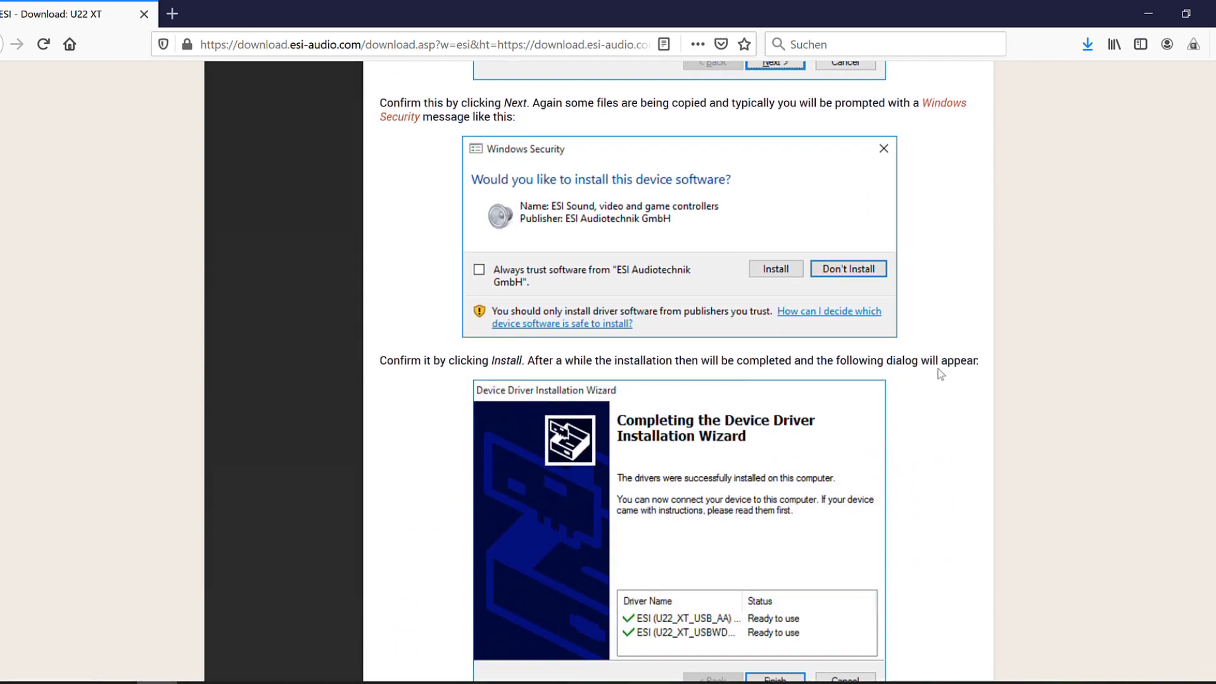
scroll(942, 374, "down", 8)
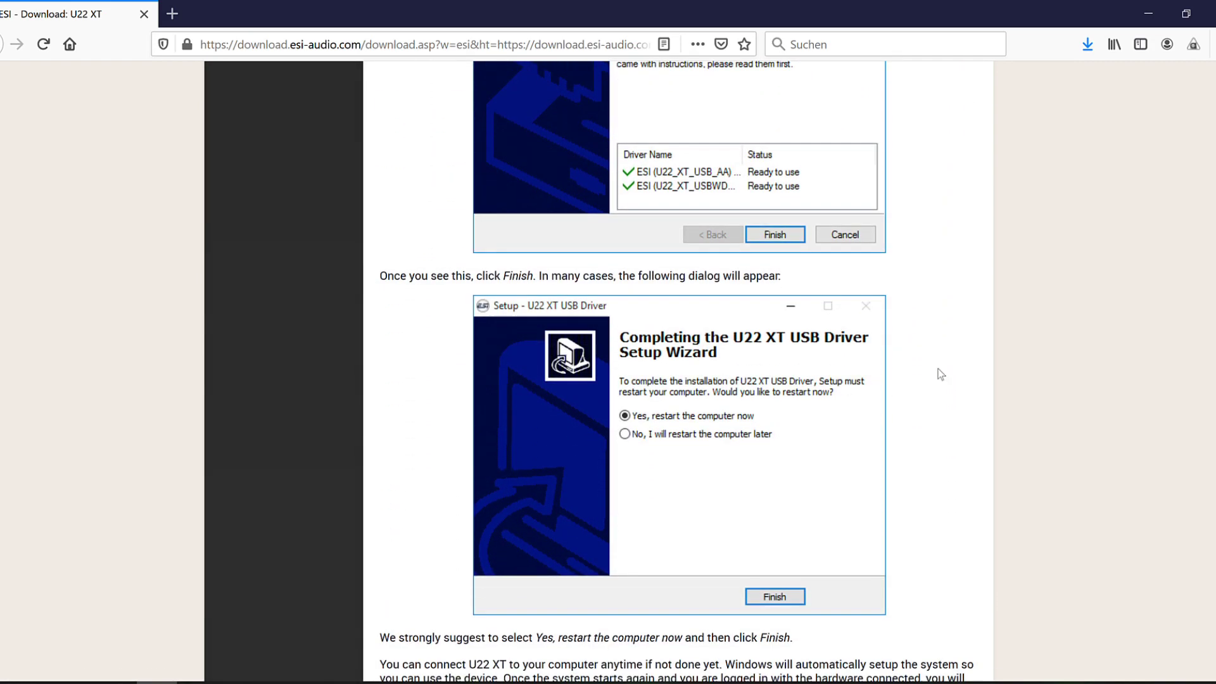
scroll(941, 374, "down", 5)
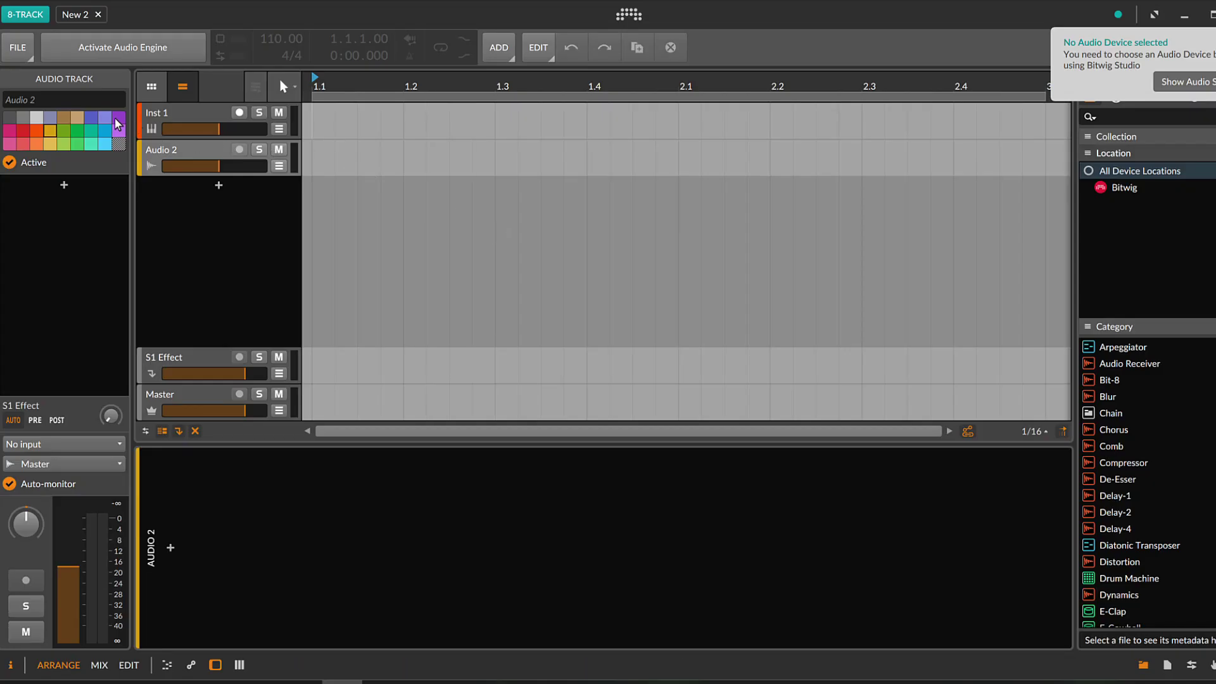
Set the audio device to ASIO 2.0 - ESI U22 XT USB in audio settings.
left_click(199, 165)
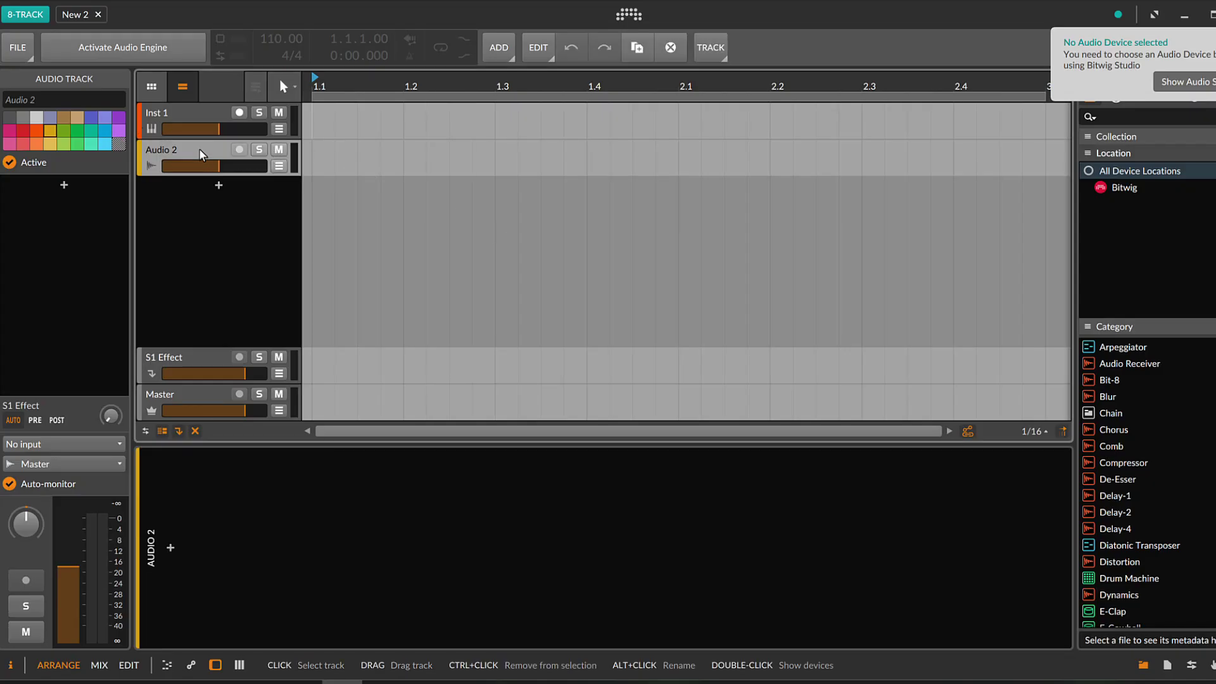
left_click(70, 445)
left_click(53, 511)
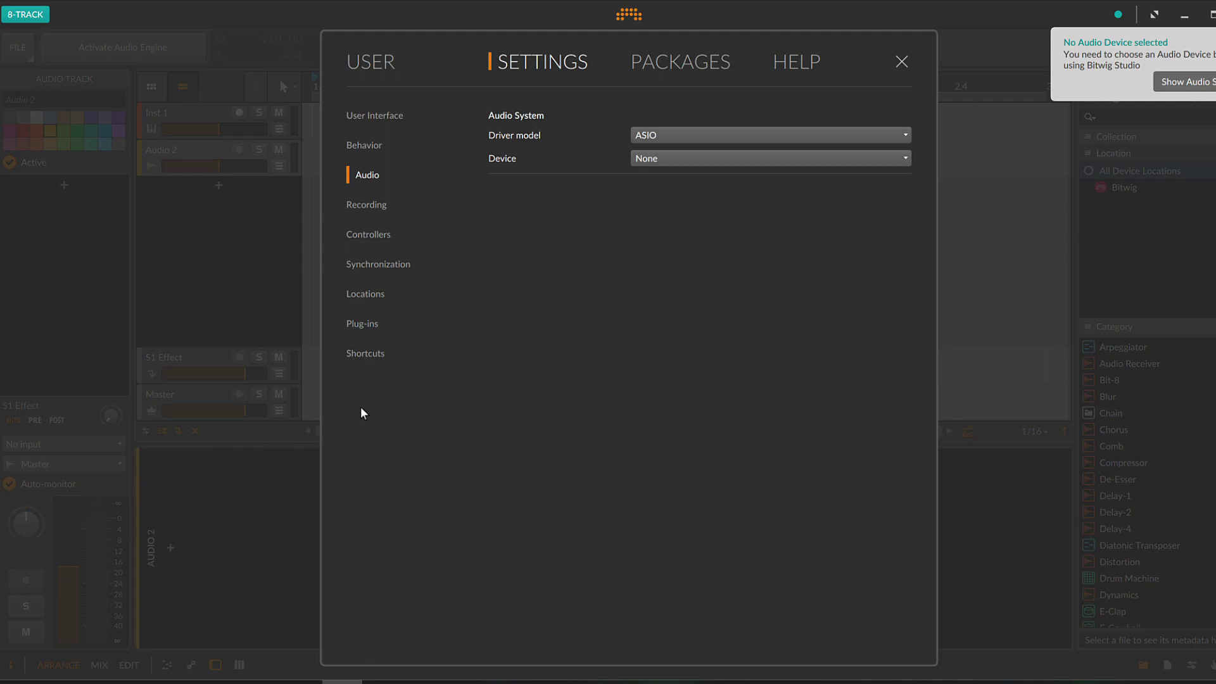
left_click(834, 130)
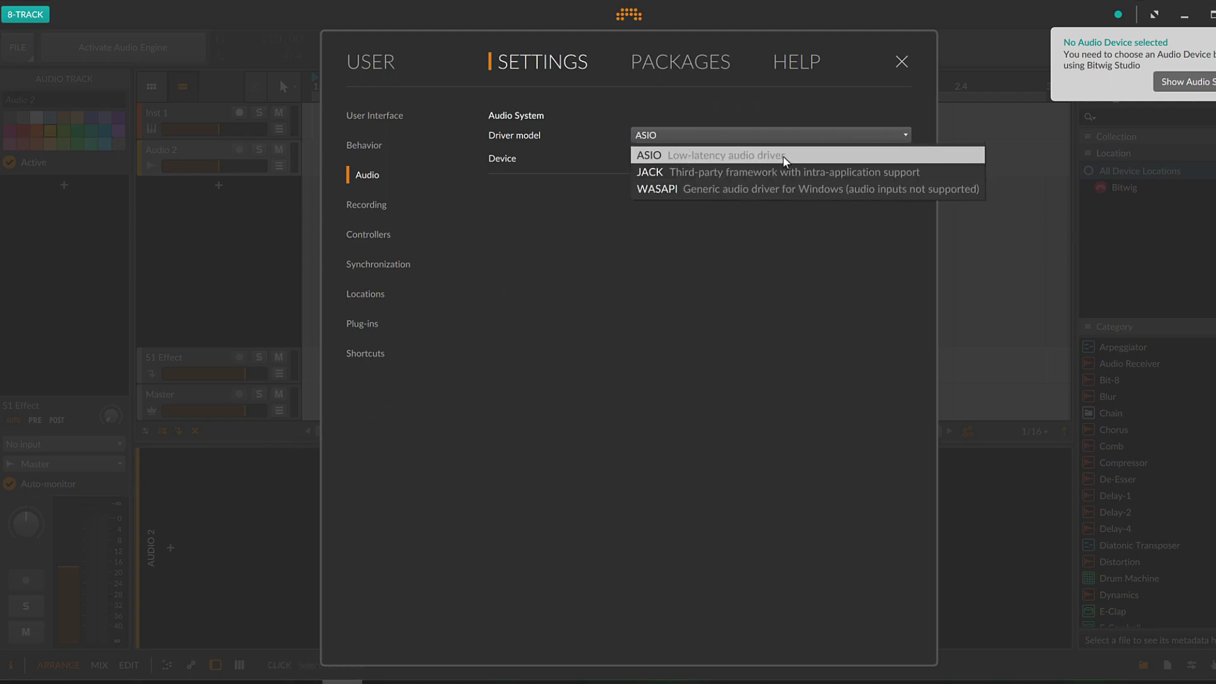
left_click(840, 159)
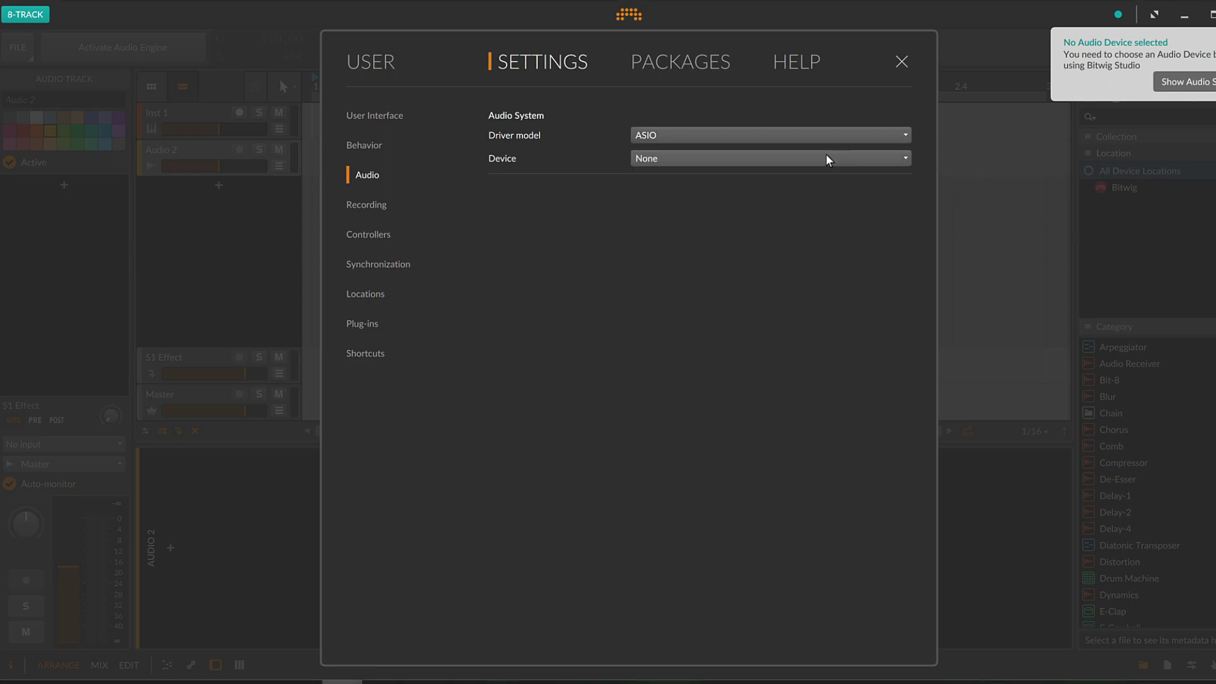
left_click(760, 157)
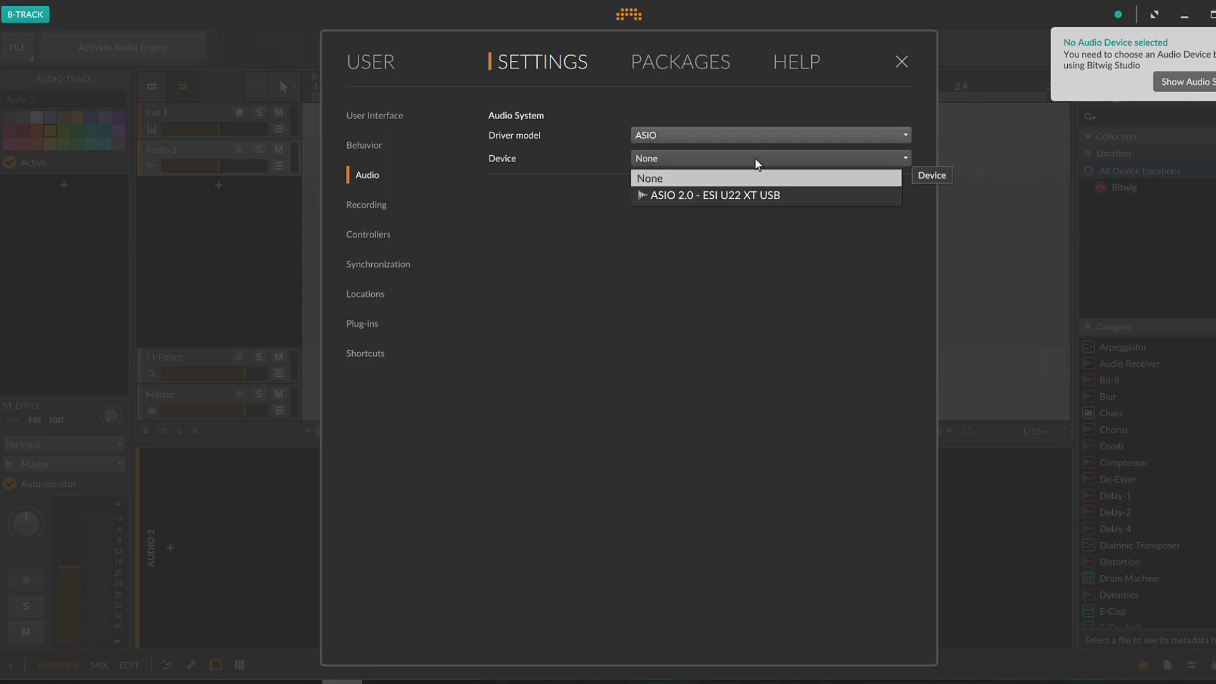
left_click(842, 195)
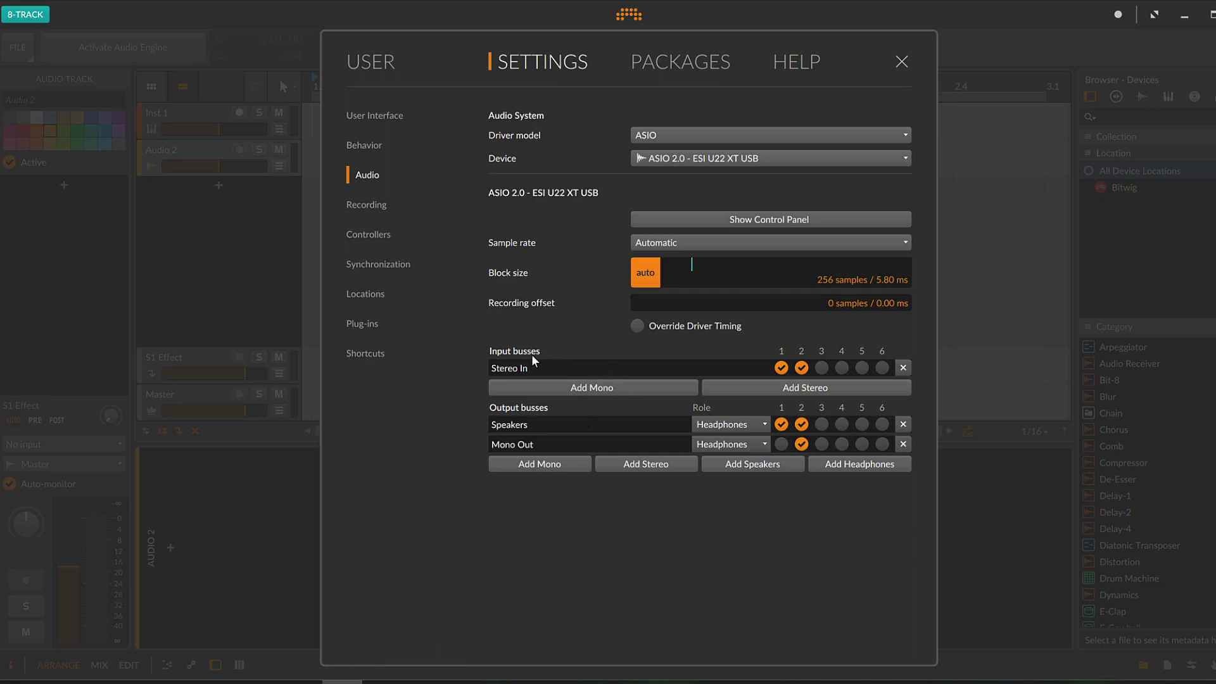
Add a mono input bus on channel 1 named Mikrofon and close settings.
left_click(644, 388)
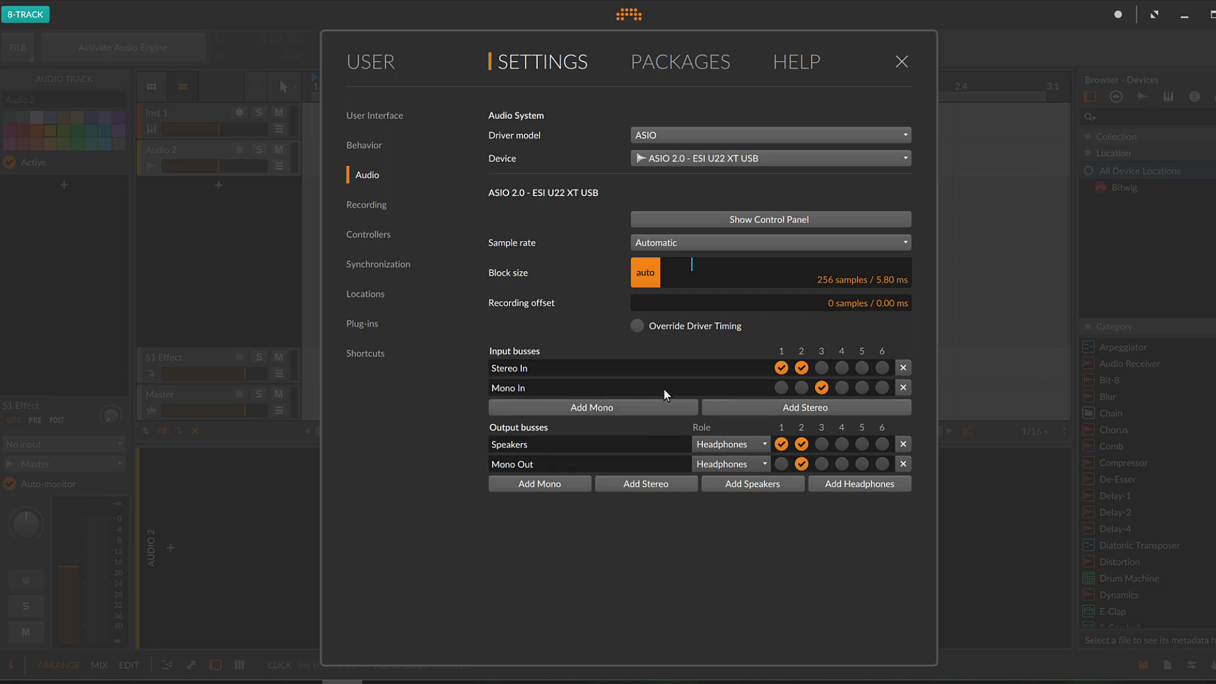
left_click(781, 387)
key("BackSpace")
key("BackSpace")
key("BackSpace")
key("BackSpace")
key("BackSpace")
key("BackSpace")
type("ikrofon")
left_click(902, 62)
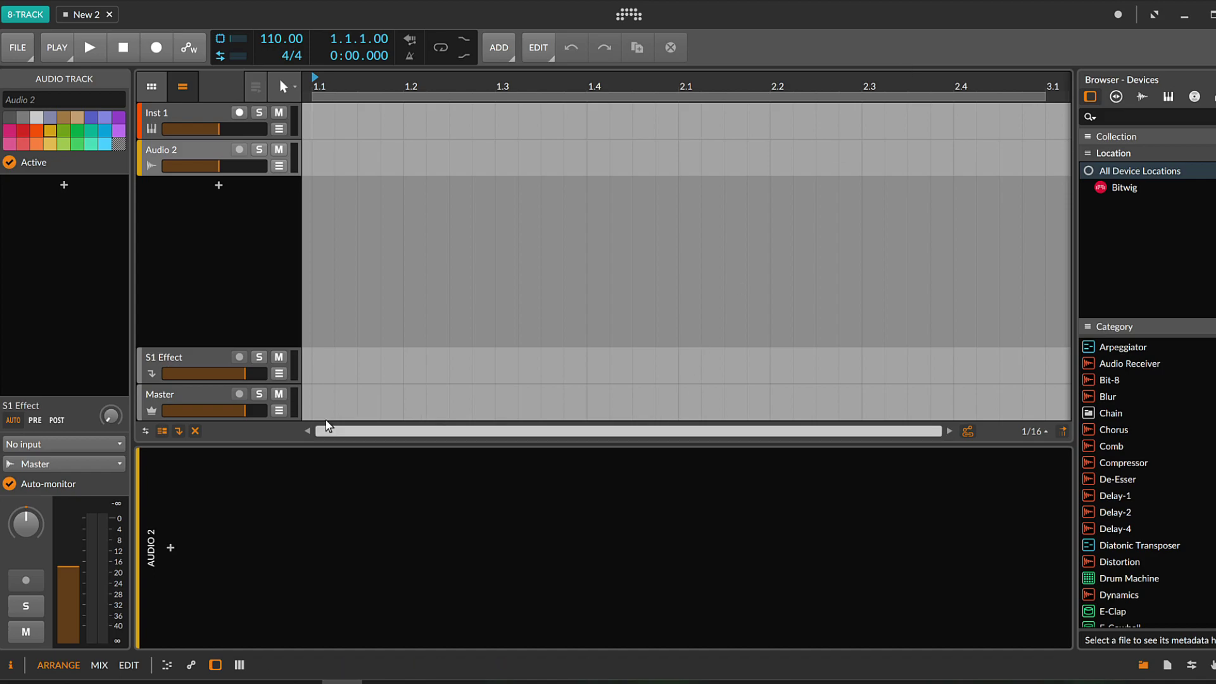
Set the audio track's input to Mikrofon and arm it for recording.
left_click(119, 445)
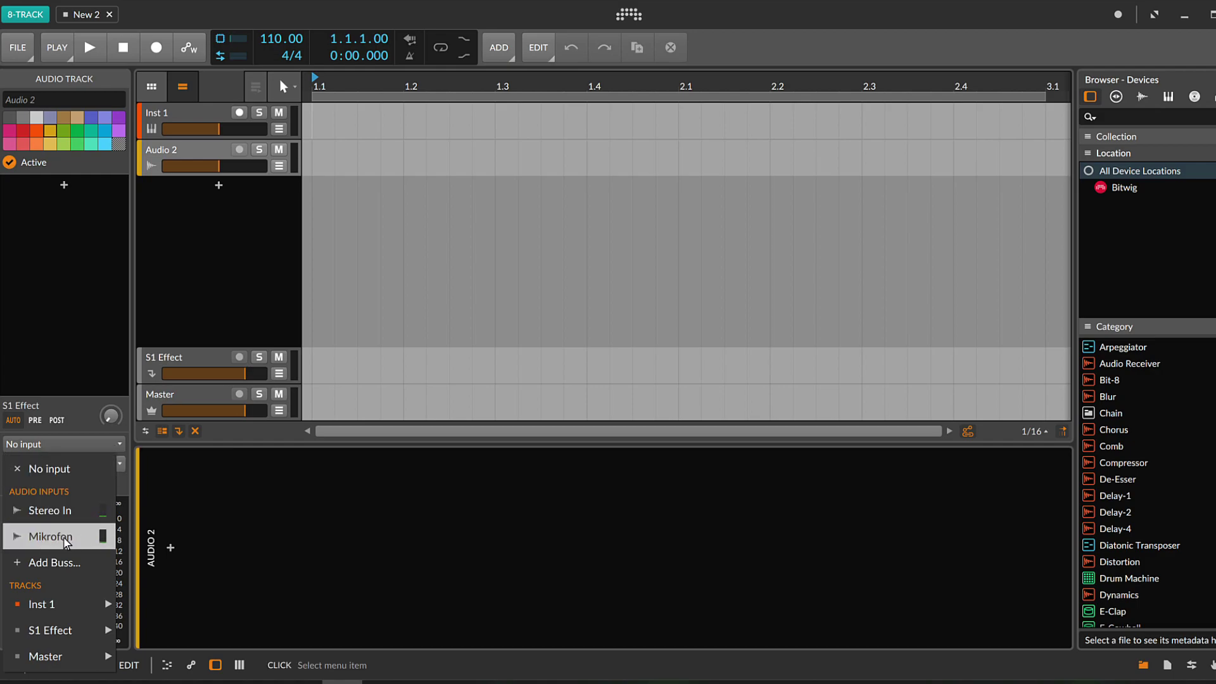
left_click(57, 538)
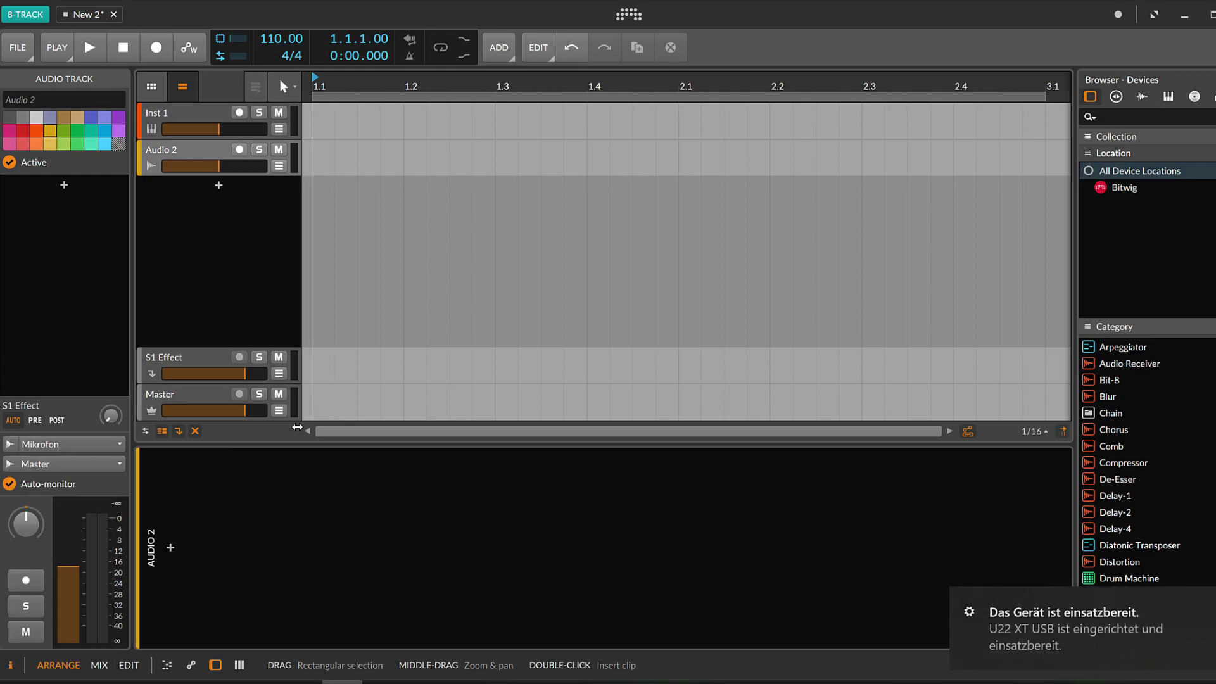
left_click(335, 398)
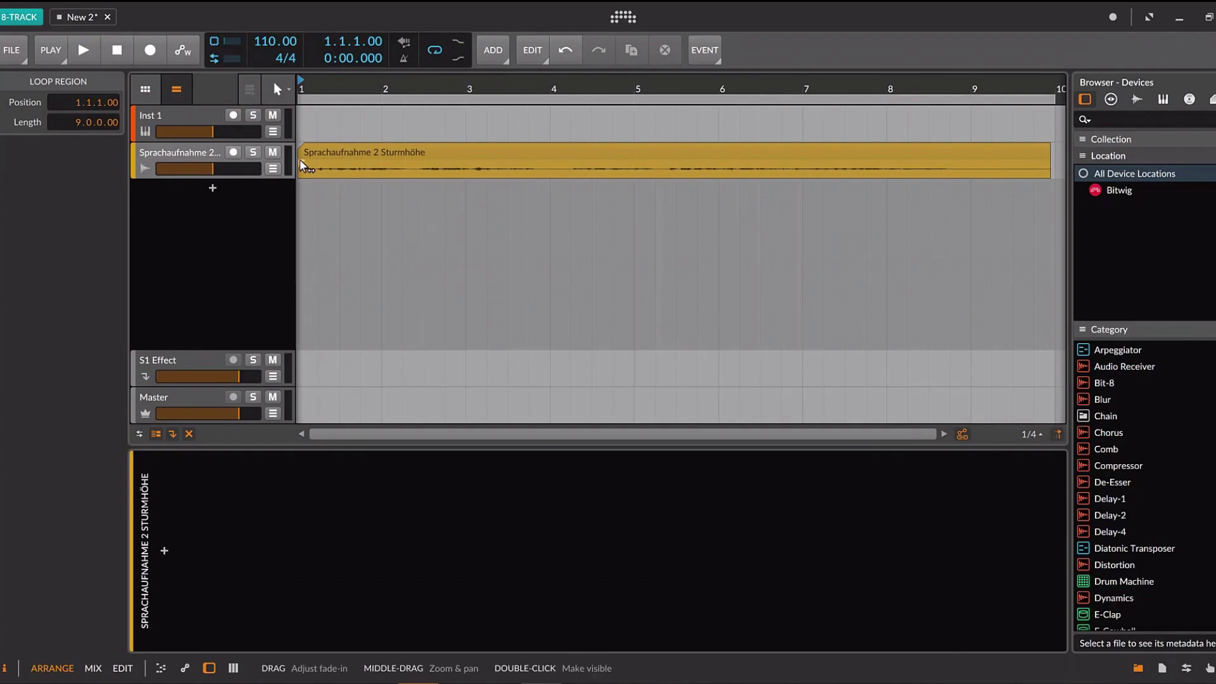
left_click(301, 152)
key("space")
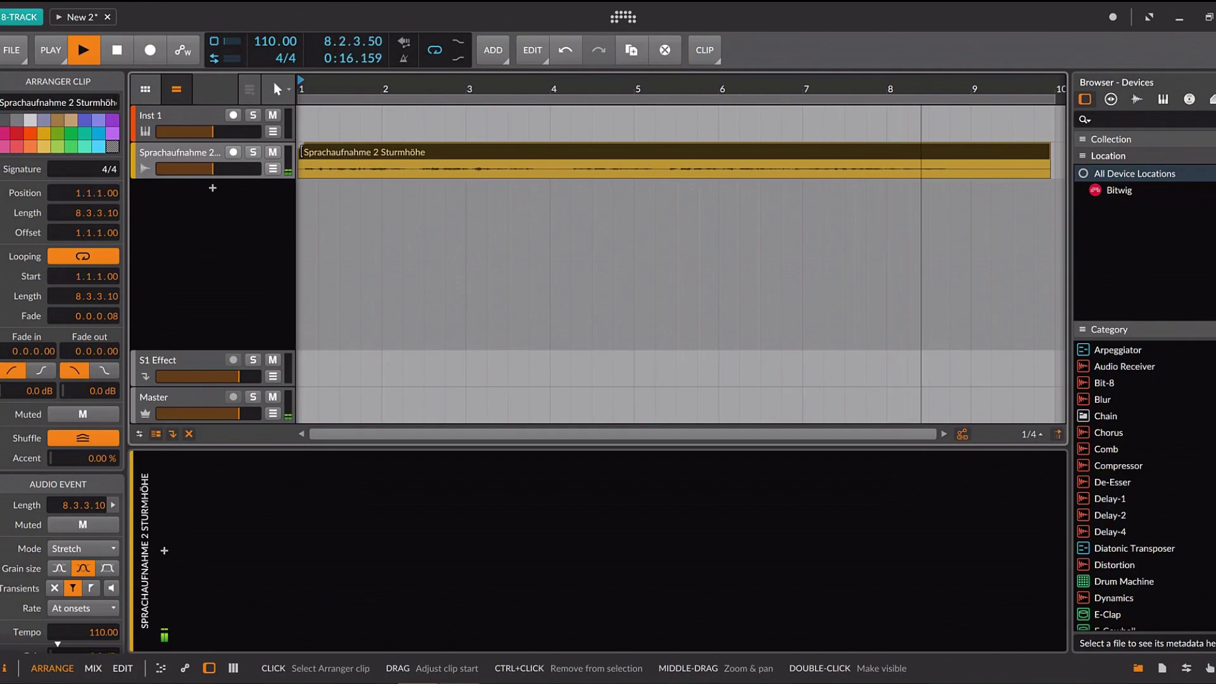
key("space")
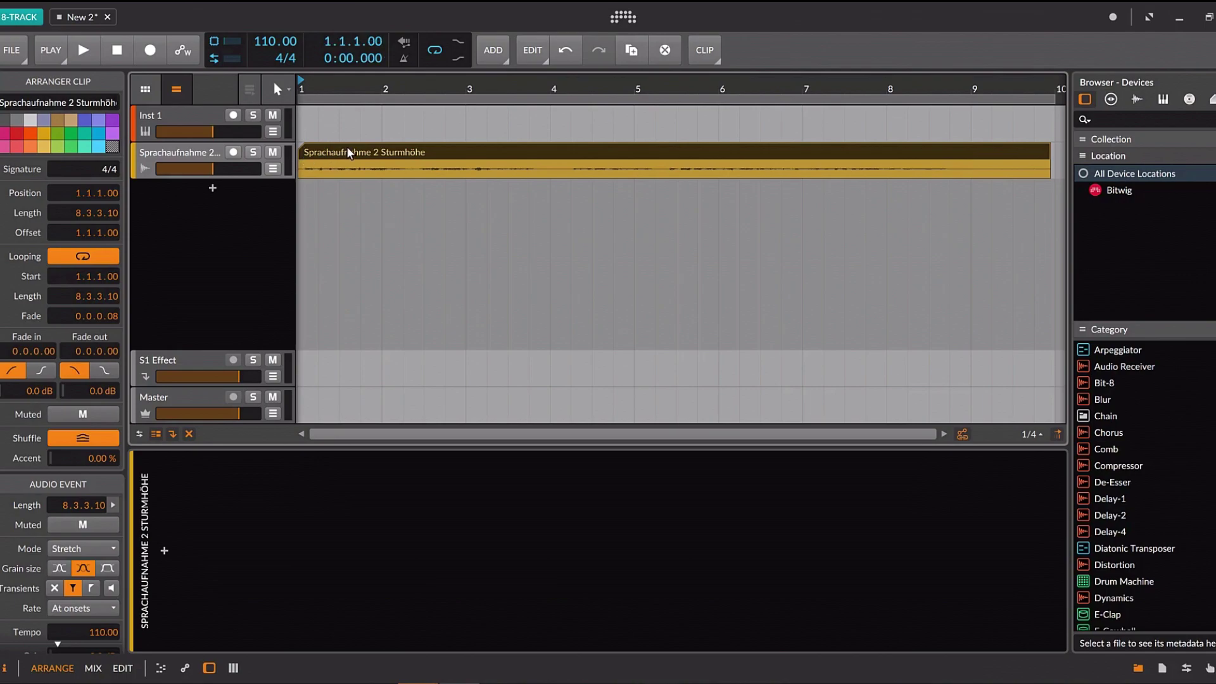
Filter the device browser to Bitwig Audio FX EQs and preview EQ-5.
double_click(166, 550)
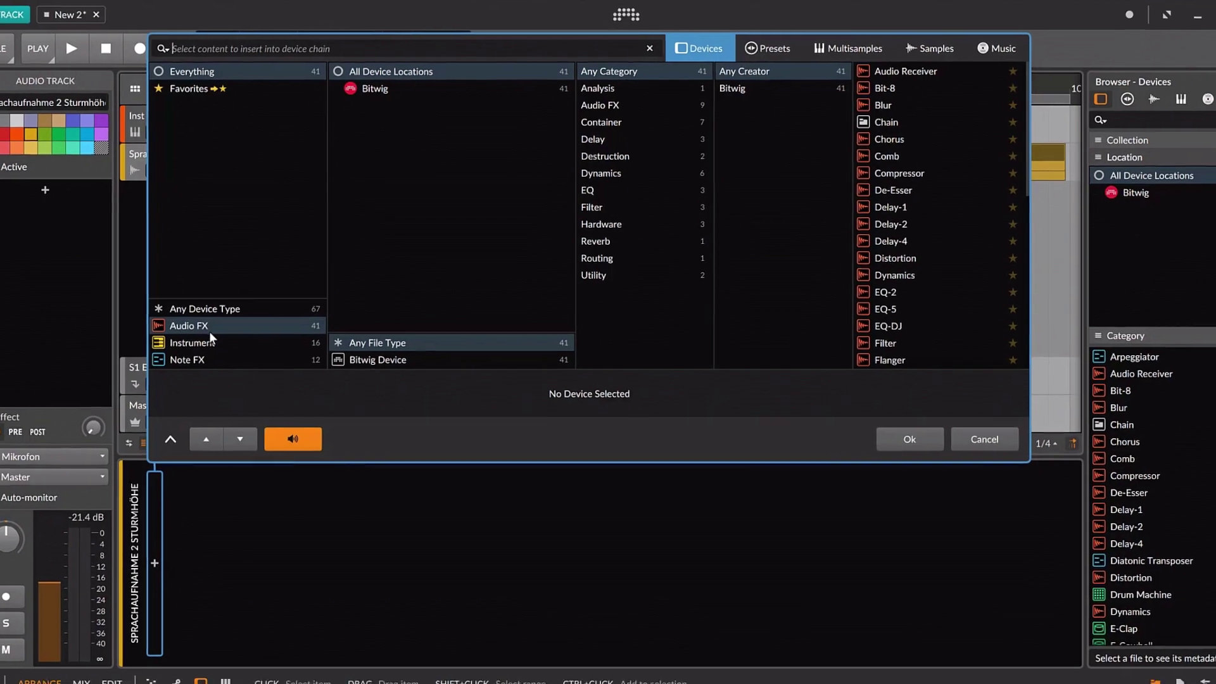
left_click(208, 332)
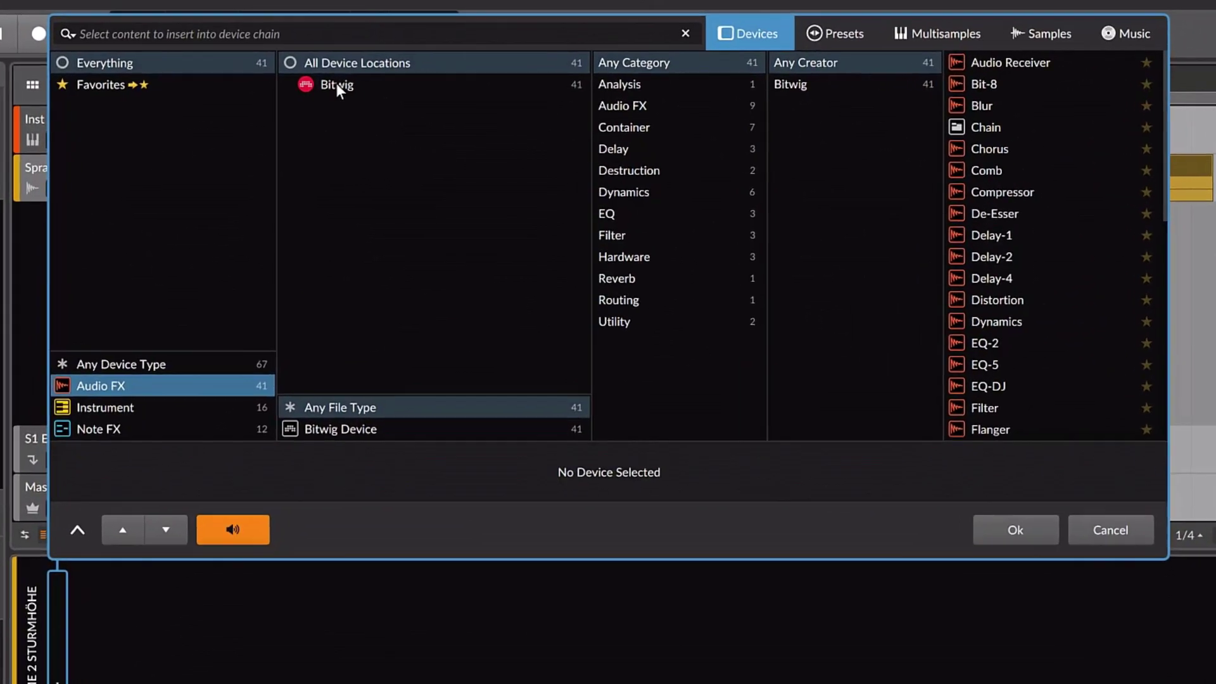
left_click(336, 84)
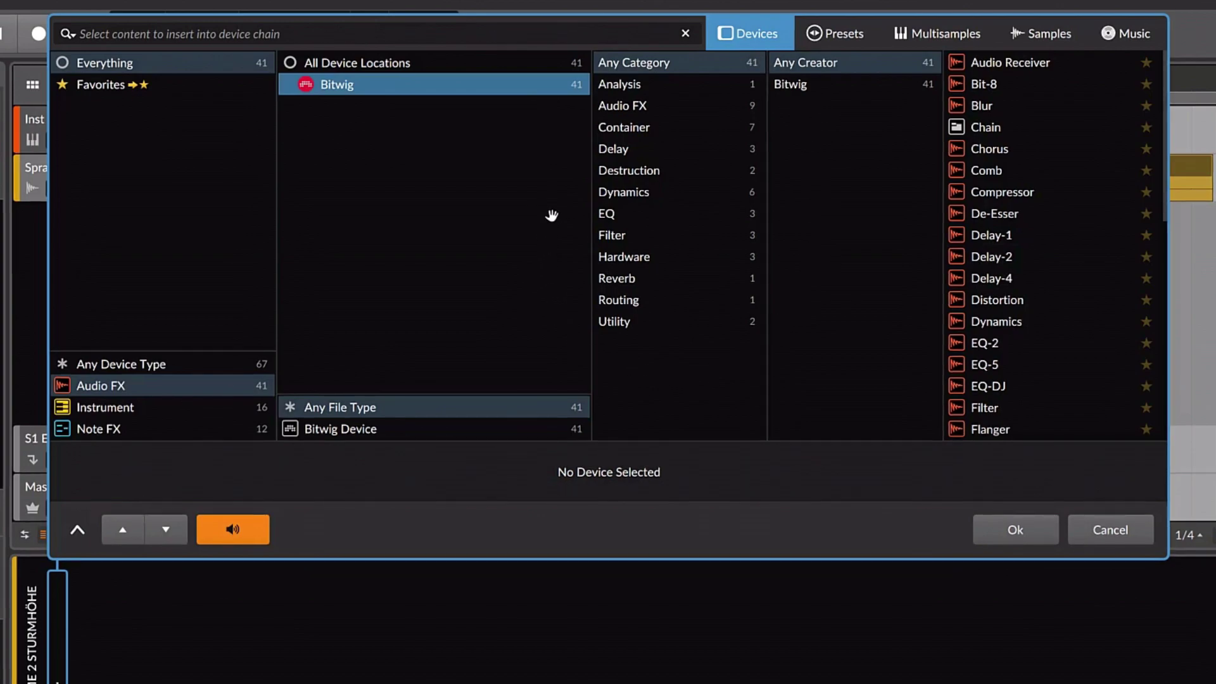
left_click(613, 215)
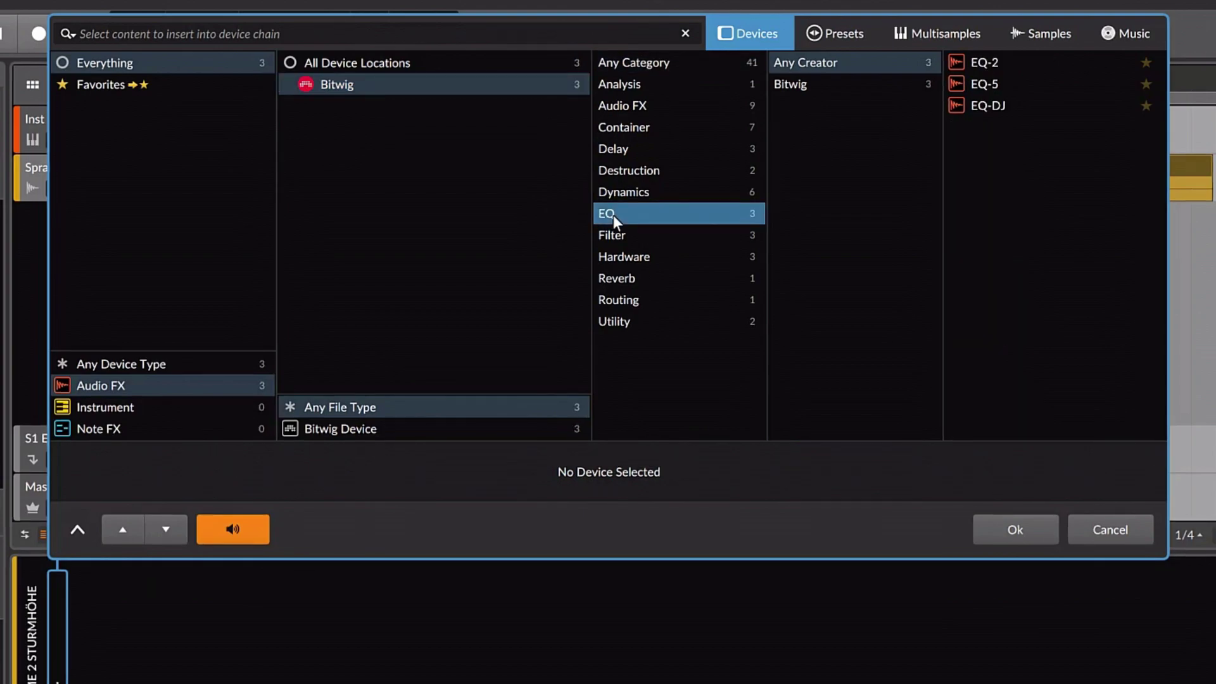
left_click(842, 62)
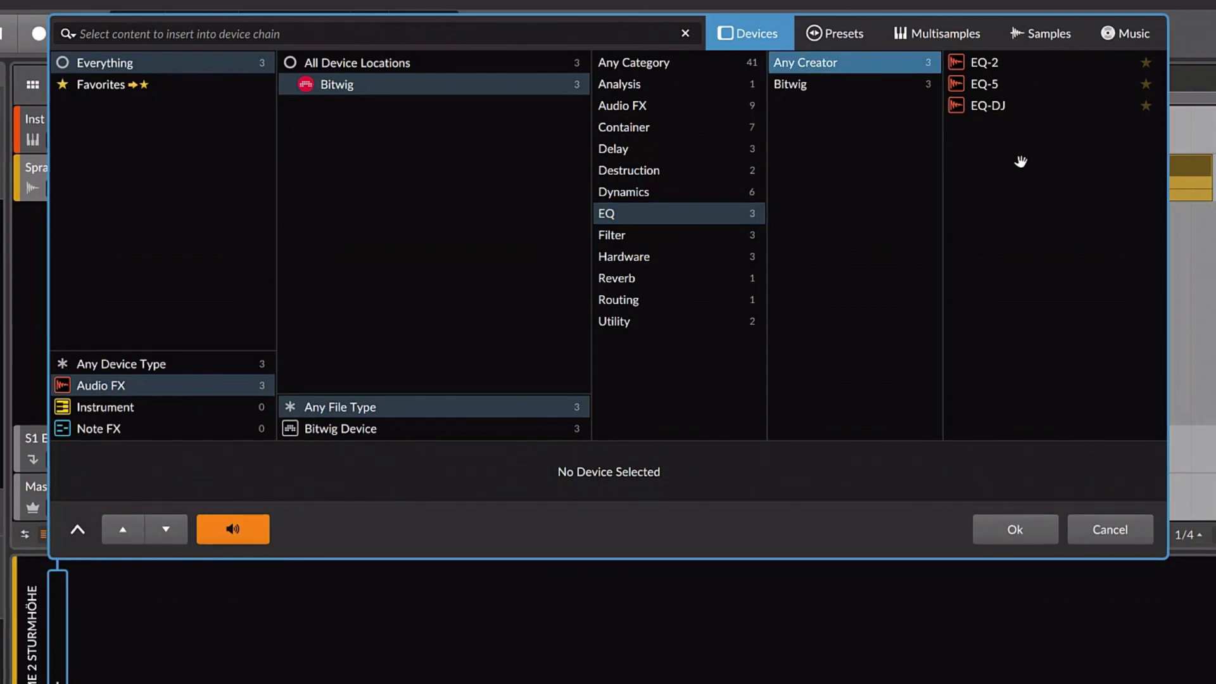
left_click(983, 82)
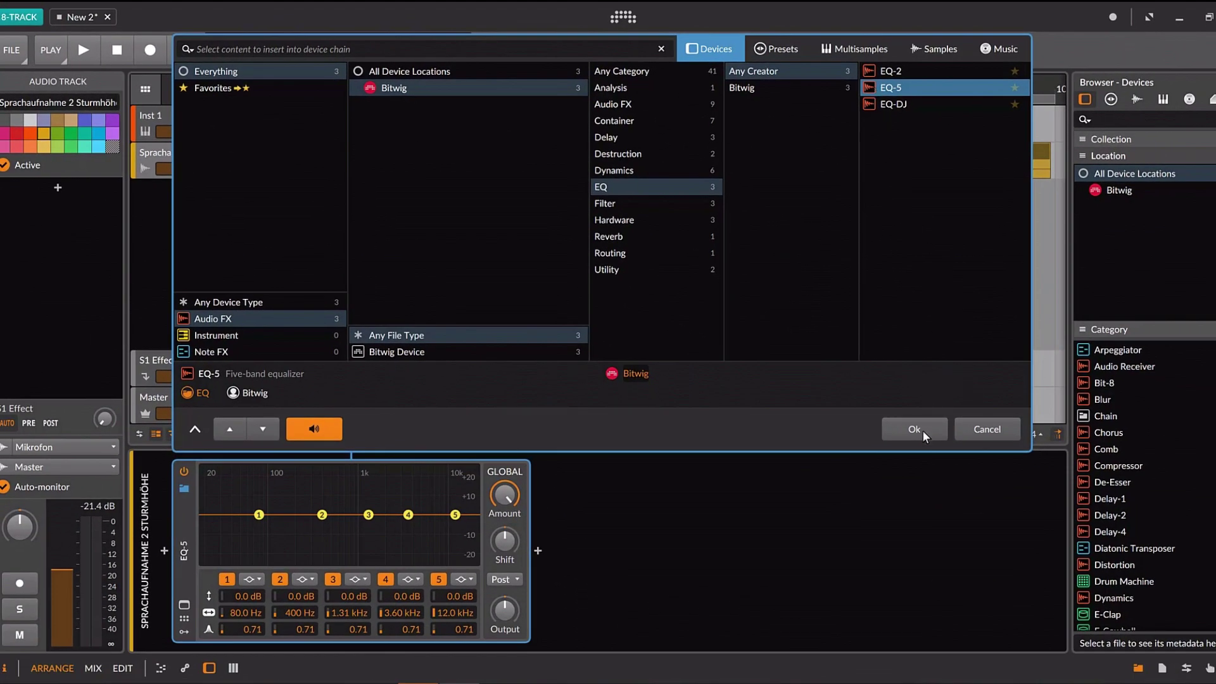
Insert EQ-5 and set band 1 to a High-pass (2-pole) filter.
left_click(943, 448)
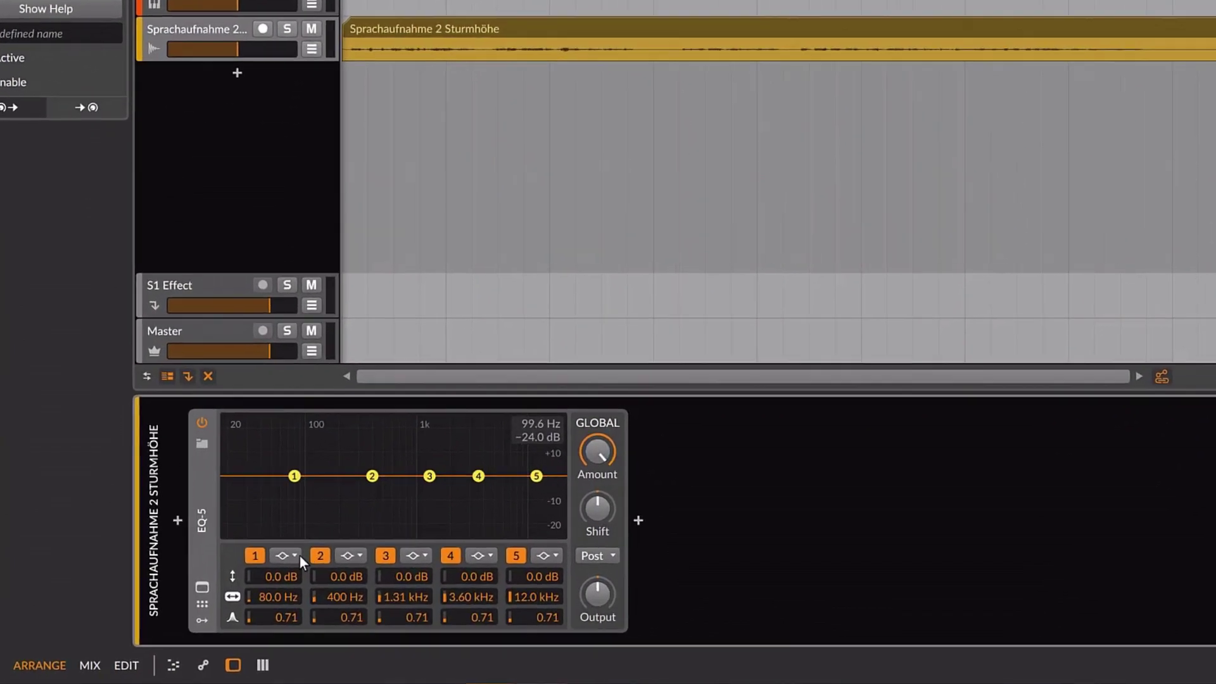
left_click(298, 556)
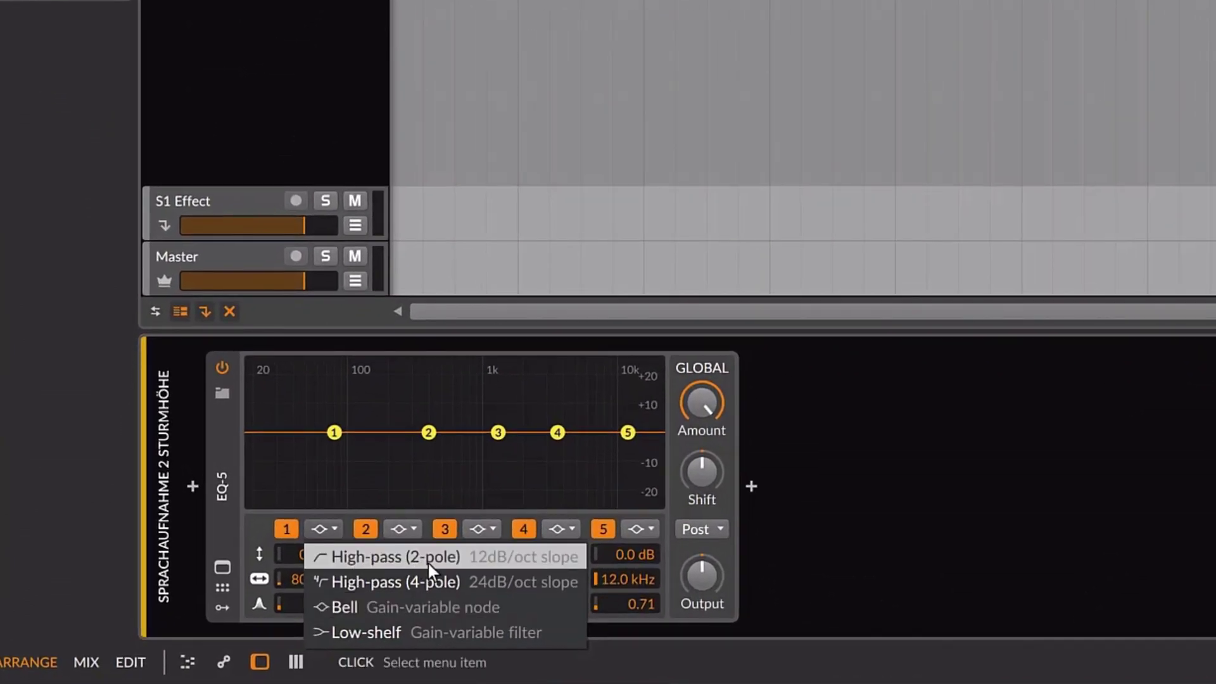
left_click(457, 561)
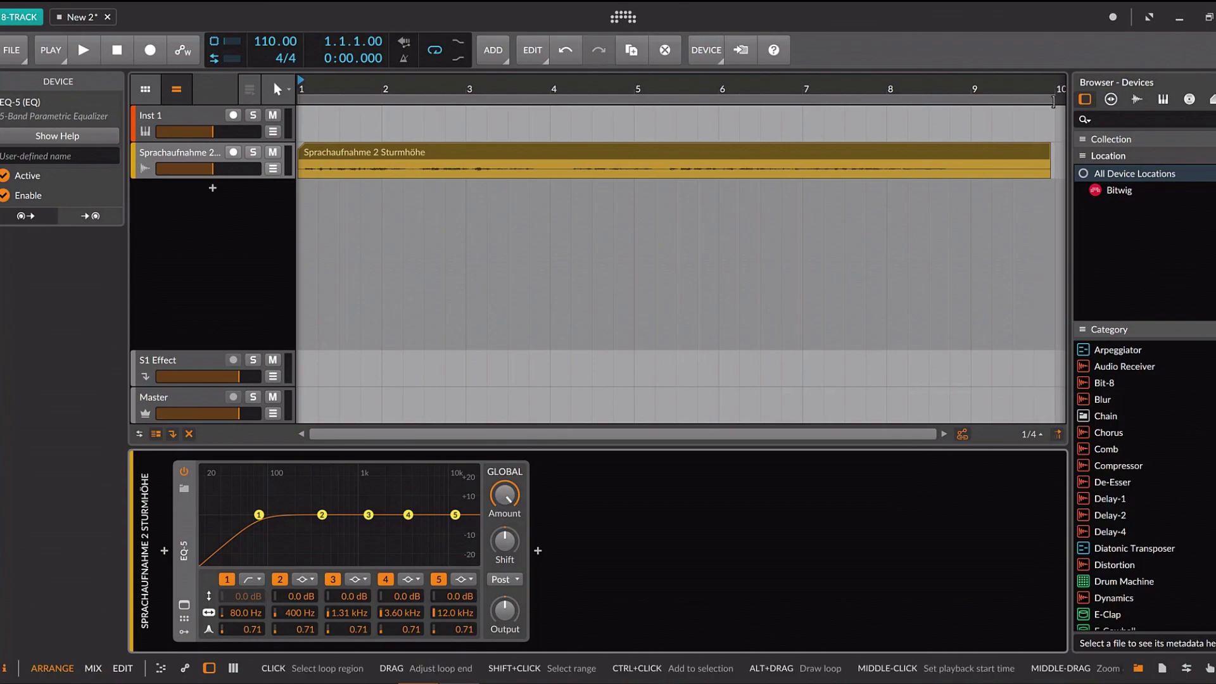
Loop bars 1–3, play them, and raise the band 1 cutoff to about 118 Hz.
left_click_drag(1048, 97, 469, 88)
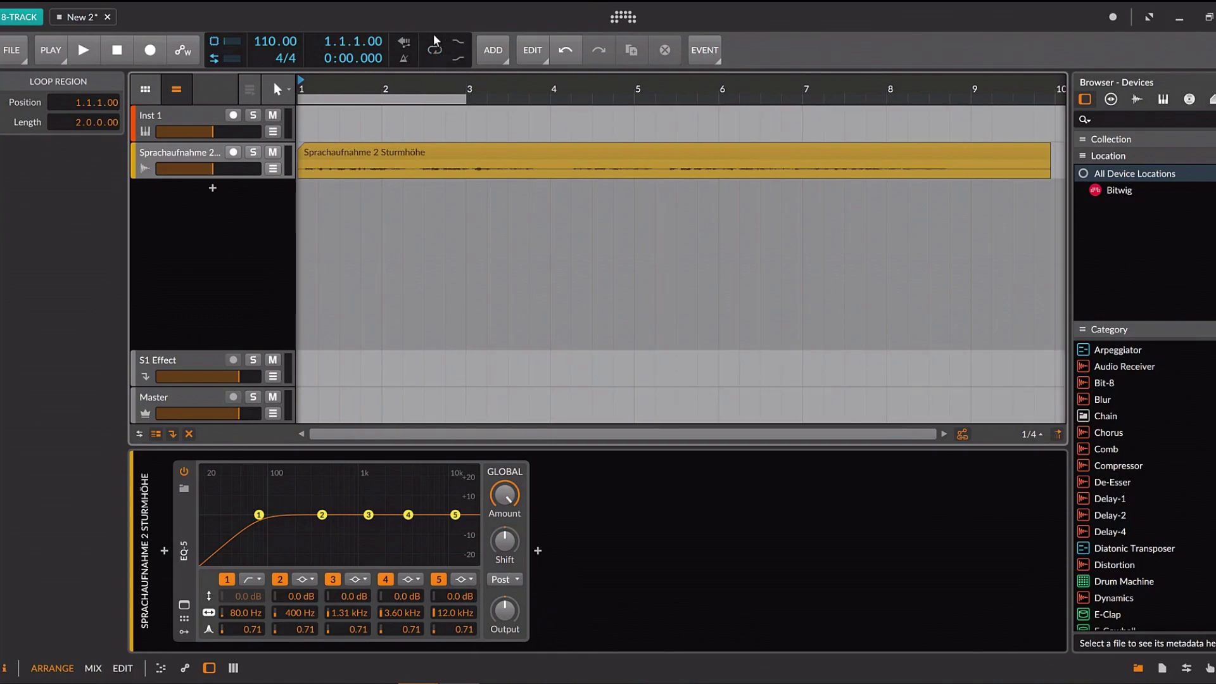
left_click(435, 53)
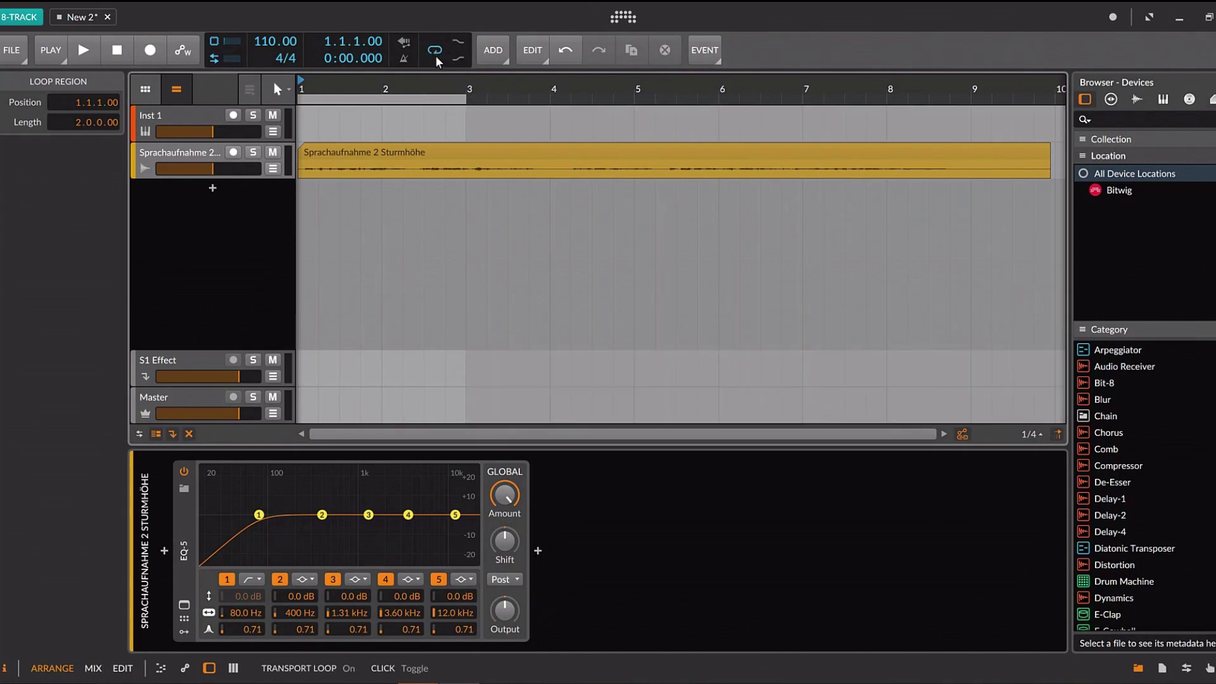
left_click(86, 52)
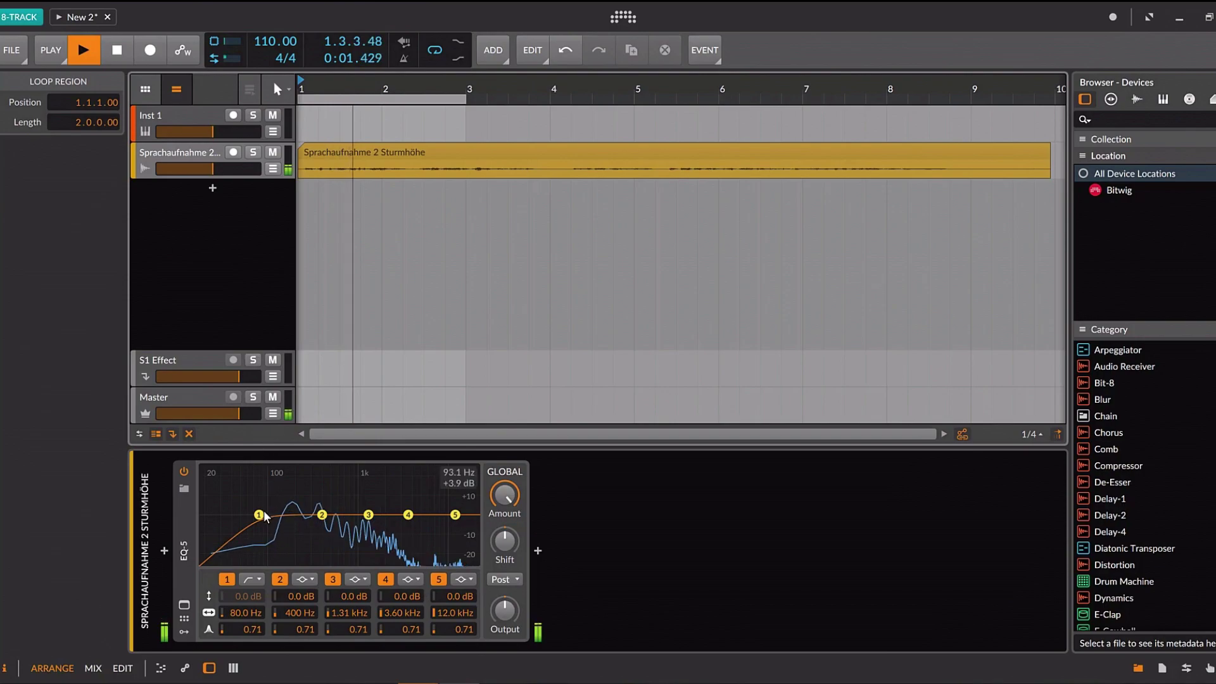
mouse_move(264, 523)
left_mouse_down()
mouse_move(317, 539)
mouse_move(239, 518)
mouse_move(296, 524)
mouse_move(275, 520)
left_mouse_up()
Stop playback and set the EQ-5 high-pass to 100 Hz with Q 0.80.
key("space")
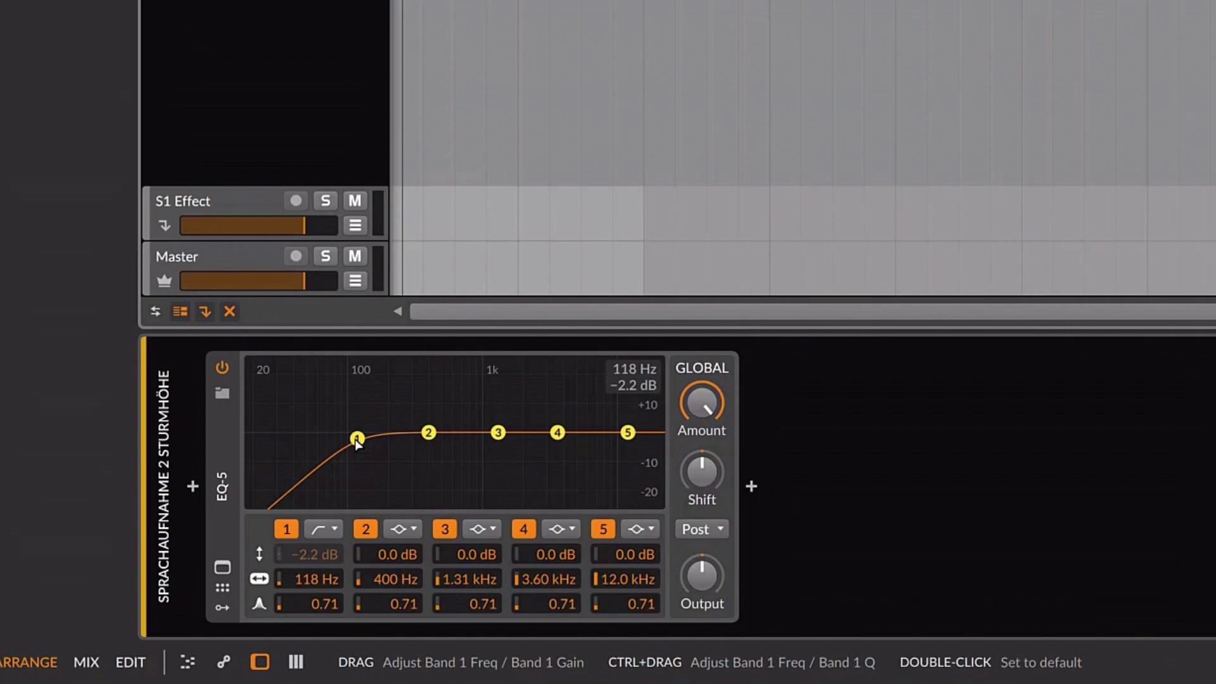
mouse_move(357, 442)
left_mouse_down()
mouse_move(323, 436)
mouse_move(367, 446)
mouse_move(338, 441)
mouse_move(348, 444)
left_mouse_up()
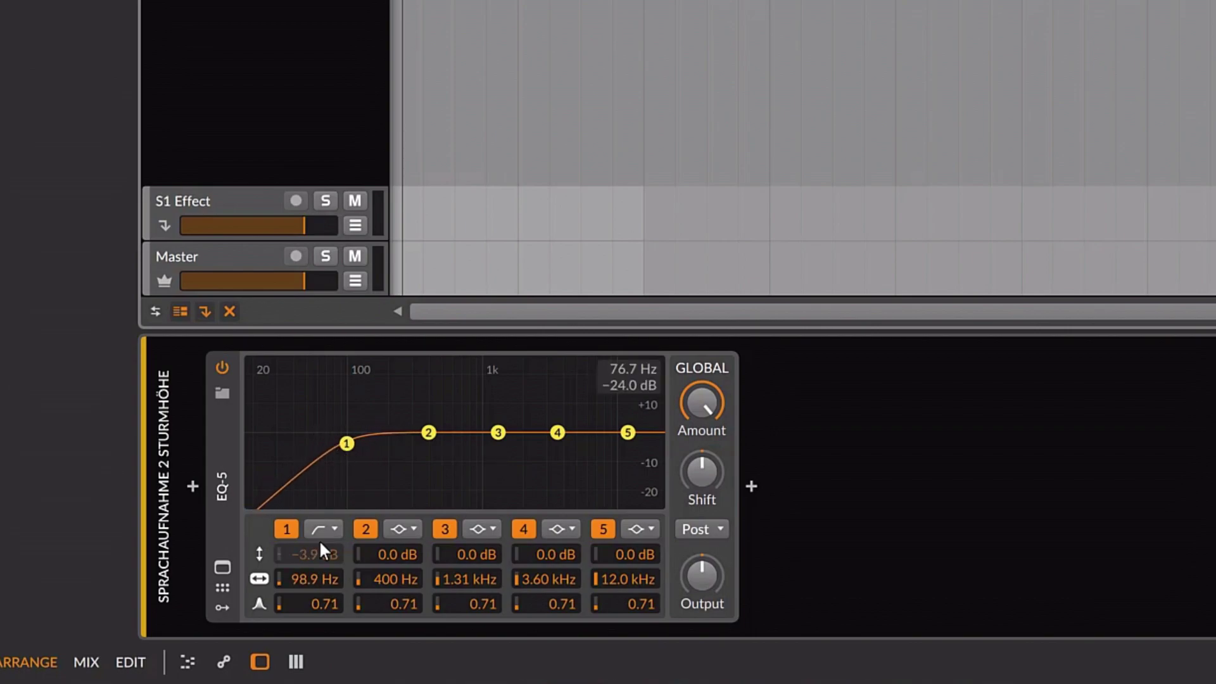
mouse_move(310, 572)
left_mouse_down()
mouse_move(310, 543)
mouse_move(310, 575)
mouse_move(311, 563)
left_mouse_up()
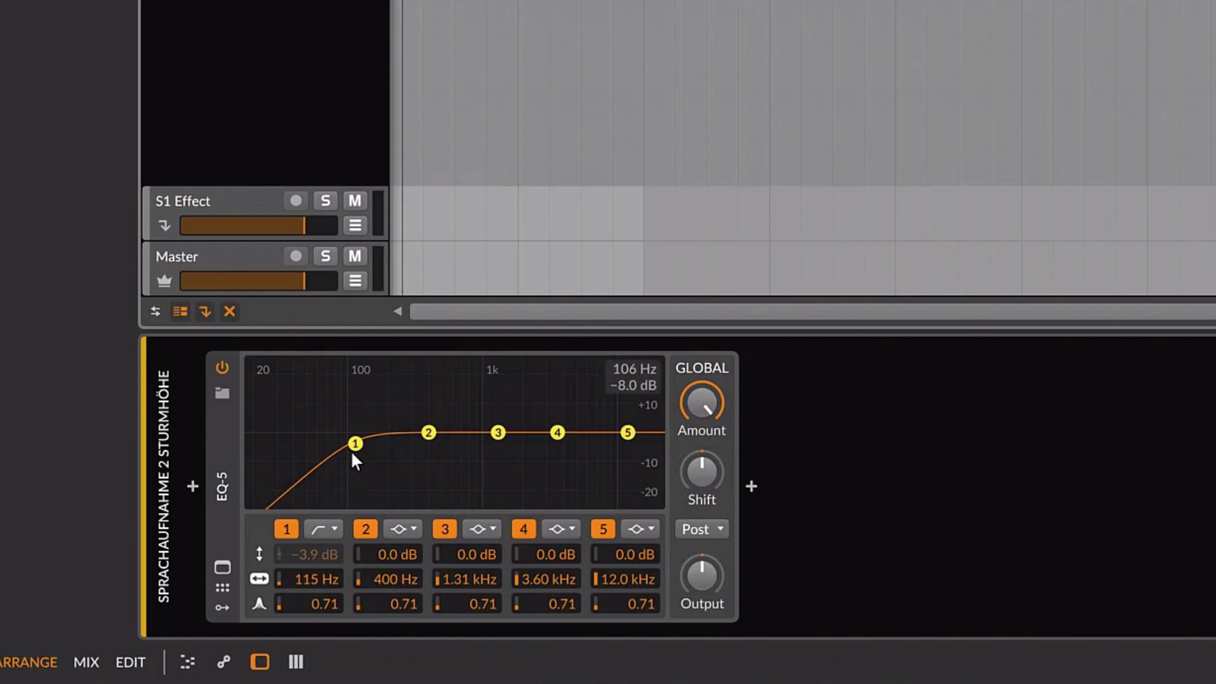
double_click(321, 577)
left_click(308, 580, "ctrl")
key("Escape")
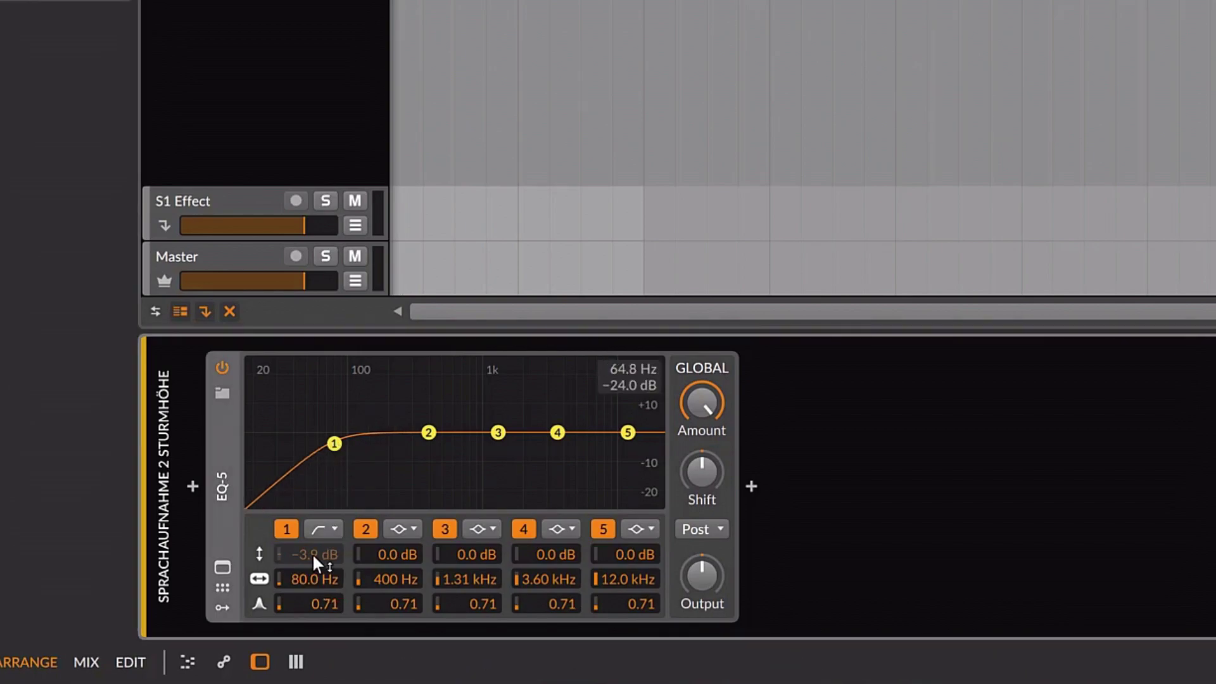
left_click_drag(316, 571, 315, 557)
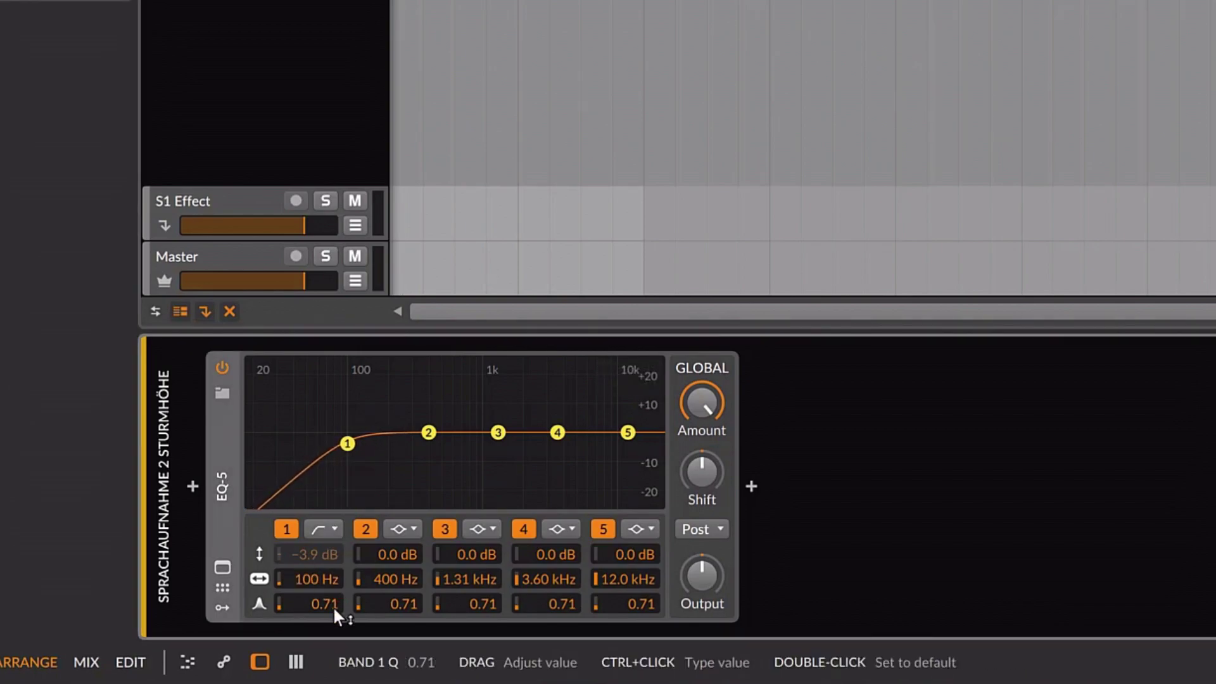
left_click_drag(332, 605, 332, 603)
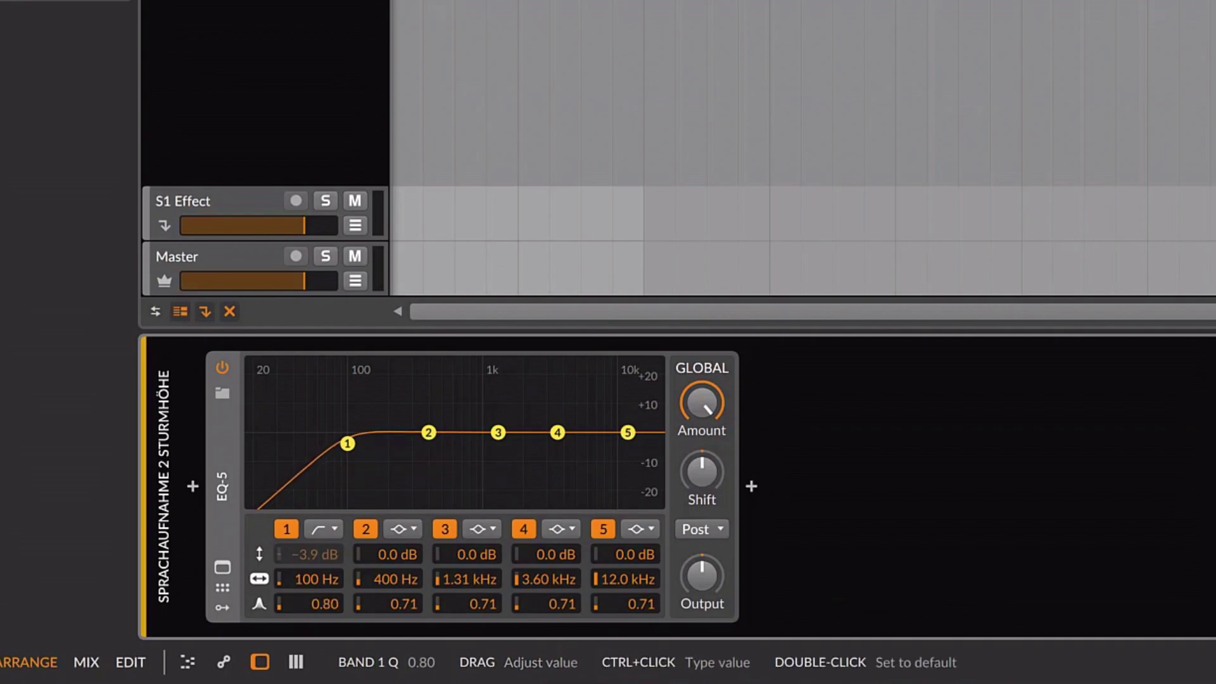
Make band 3 a bell cutting -4.6 dB at 668 Hz.
left_click(495, 537)
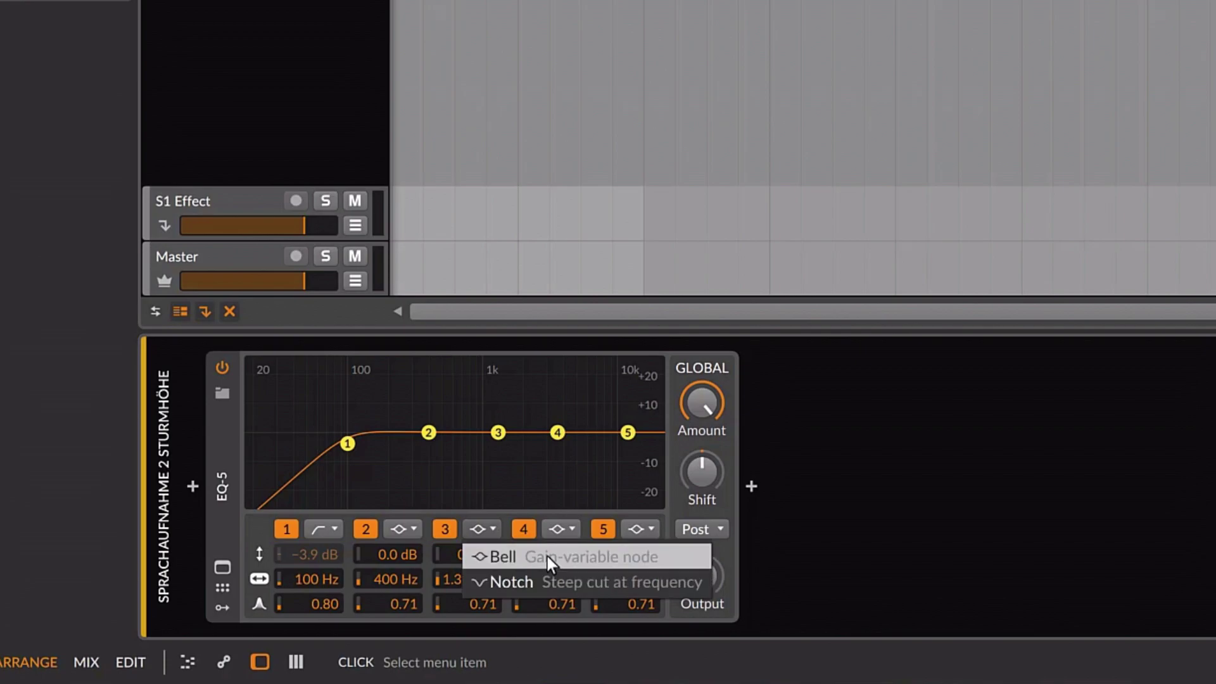
left_click(519, 560)
left_click_drag(498, 432, 459, 445)
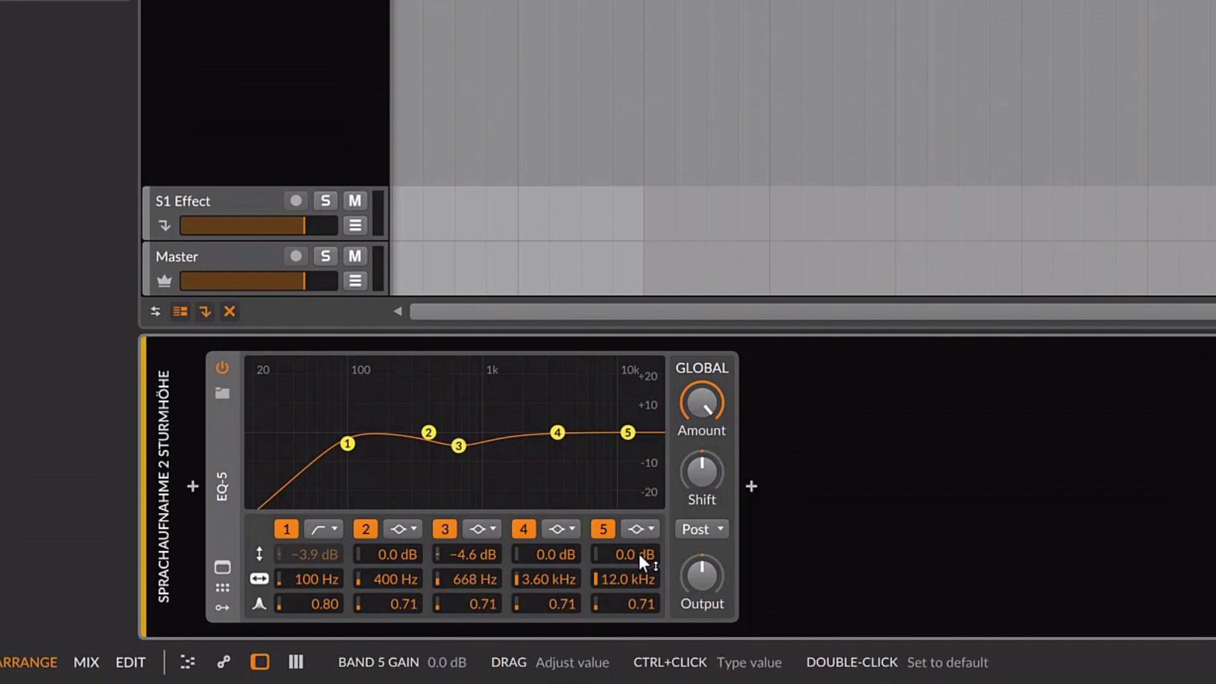
Make EQ-5 band 5 a high shelf boosting +2.9 dB from 7.34 kHz, then play the vocal.
left_click(651, 528)
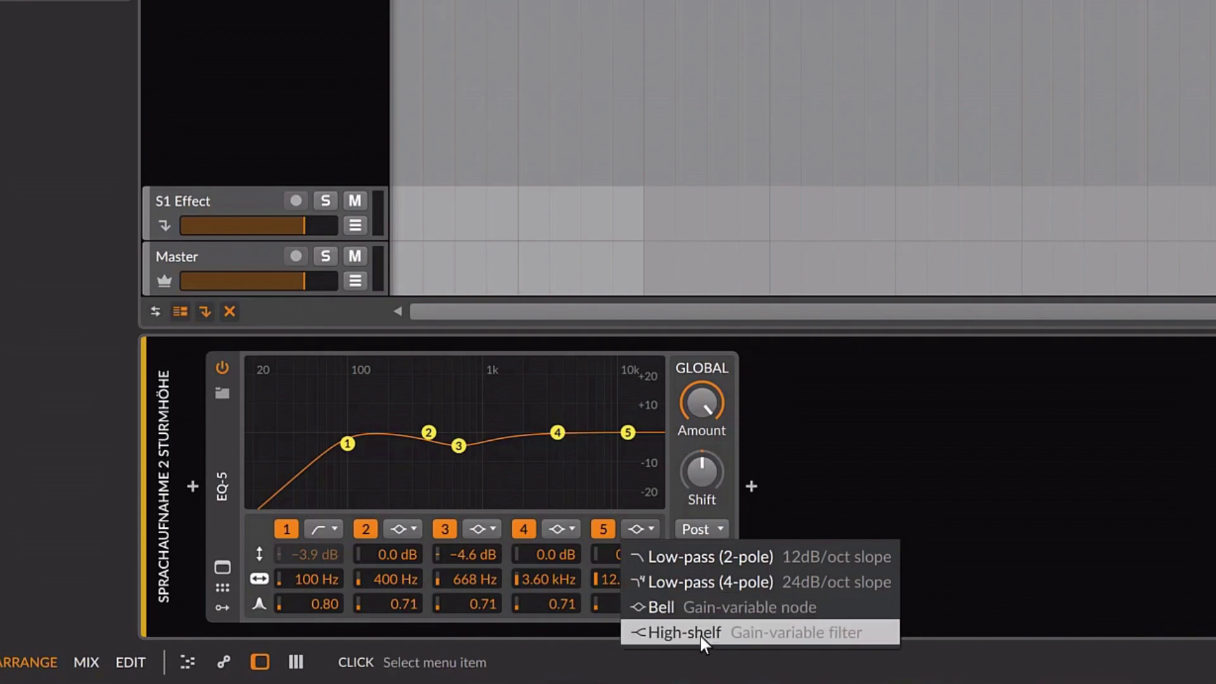
left_click(808, 634)
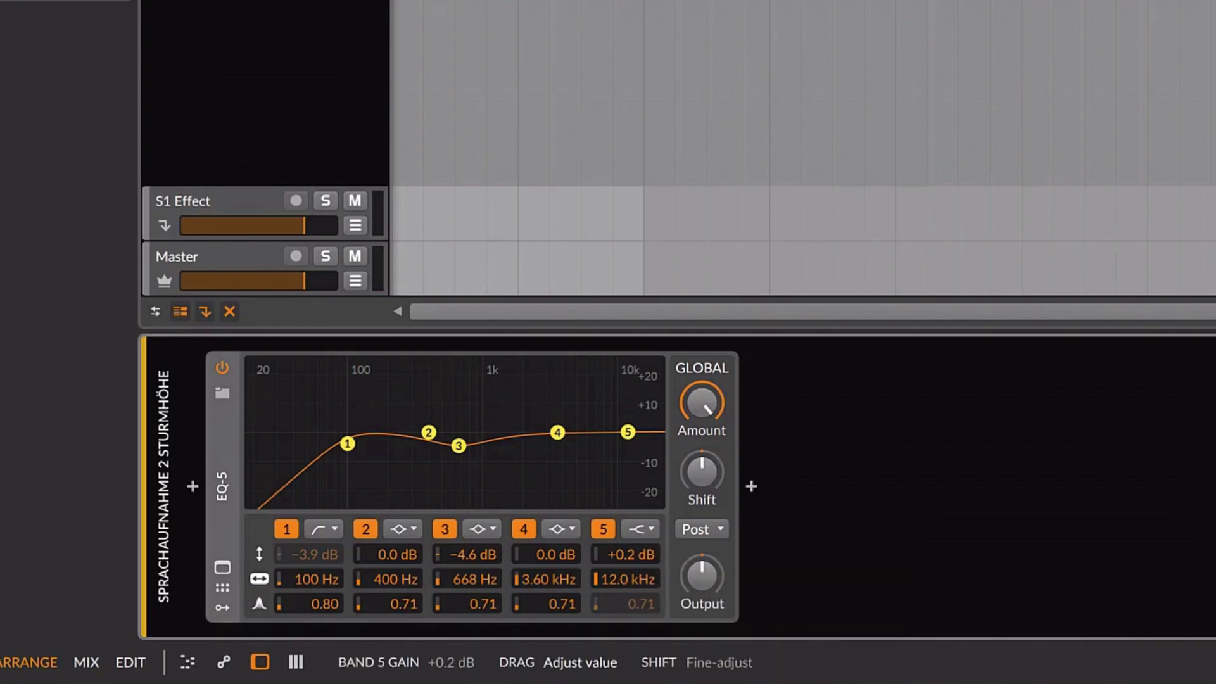
left_click_drag(627, 554, 627, 536)
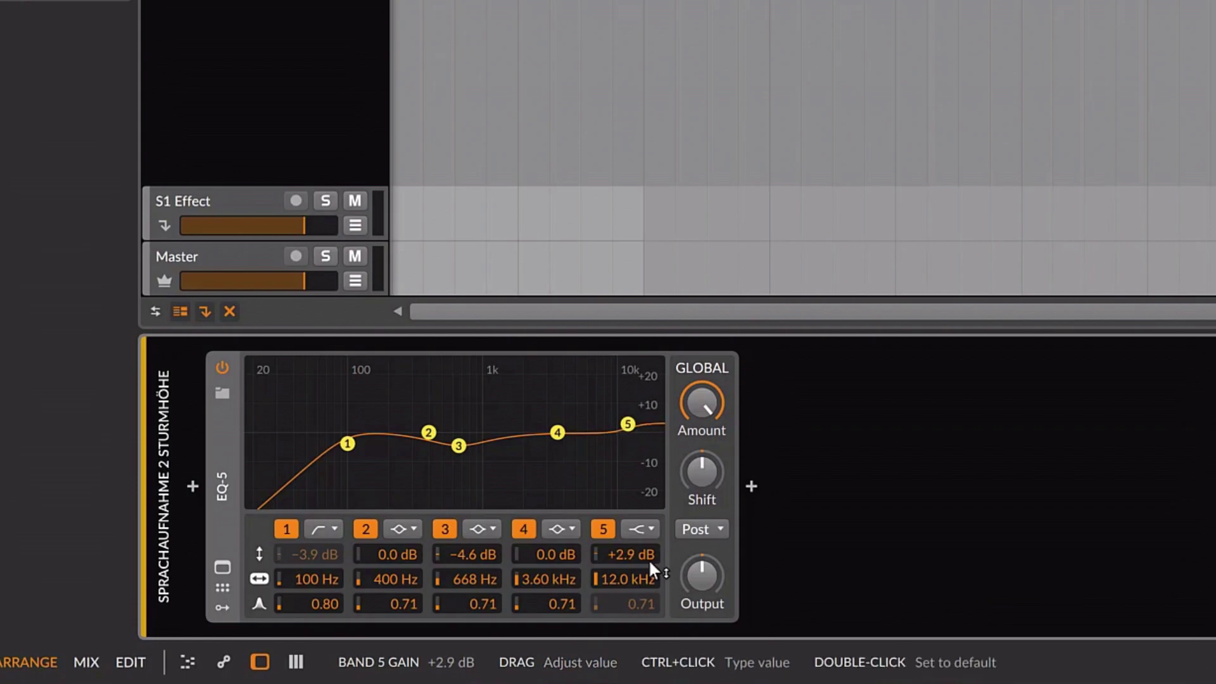
left_click_drag(652, 578, 653, 603)
left_click(84, 54)
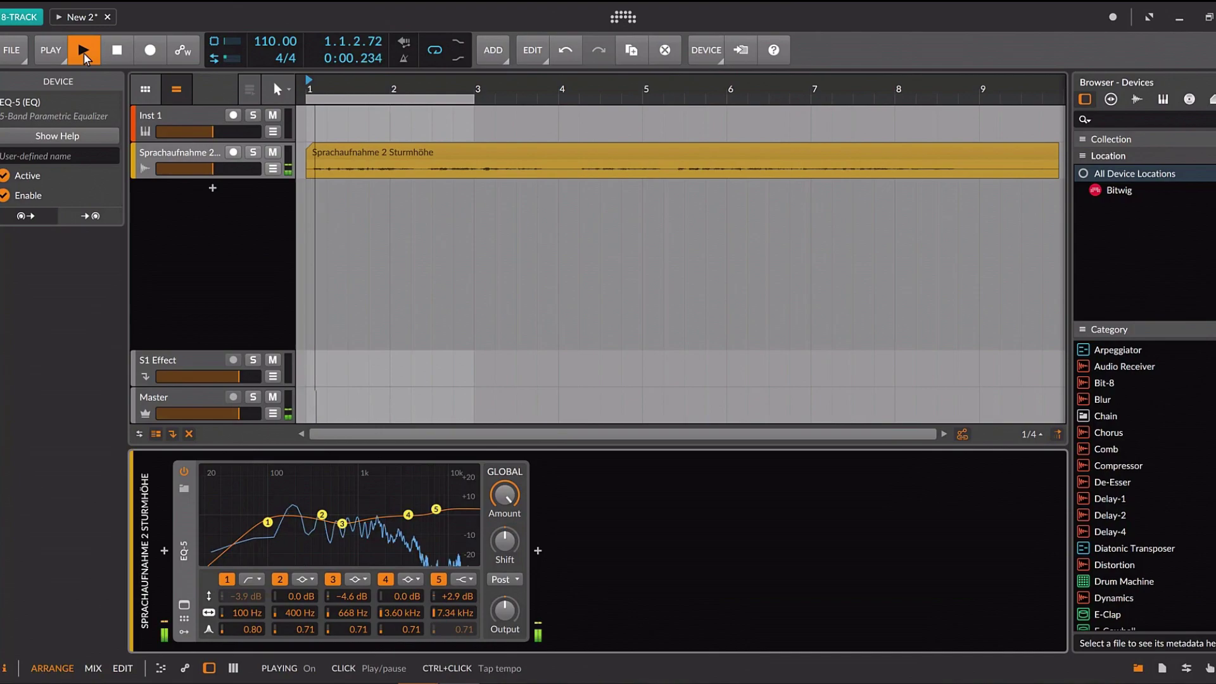
Stop playback and insert a Compressor with the Vocal Compression 2 preset after EQ-5.
left_click(117, 51)
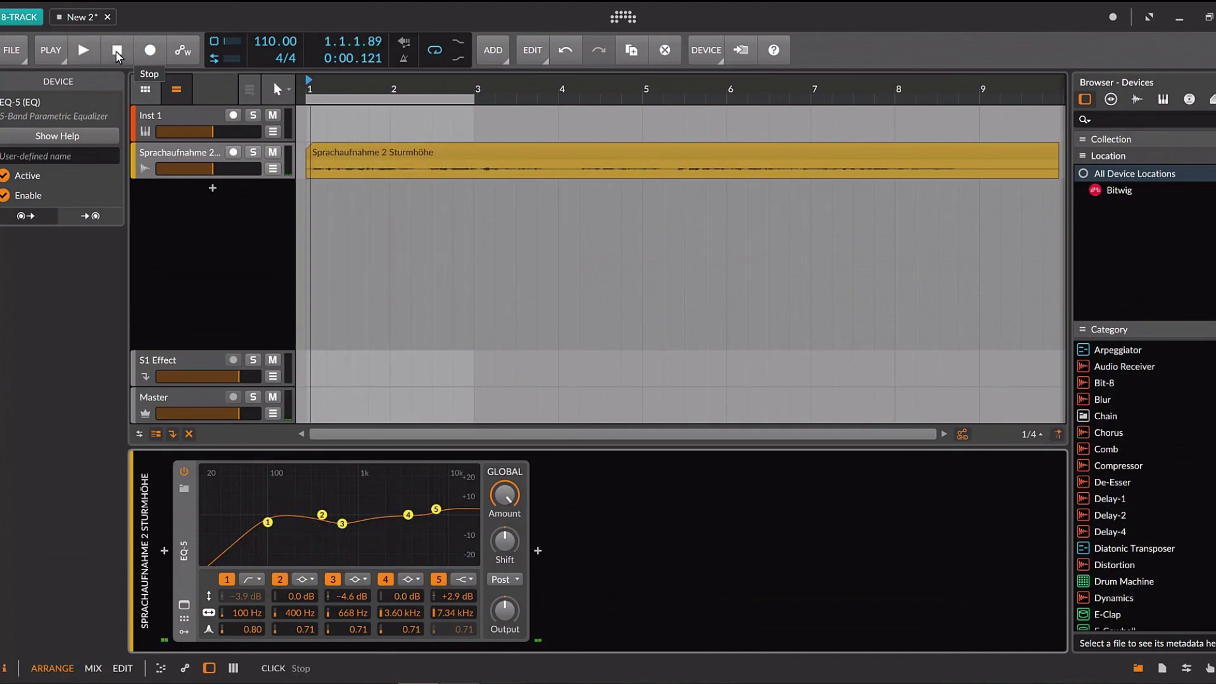
left_click(538, 551)
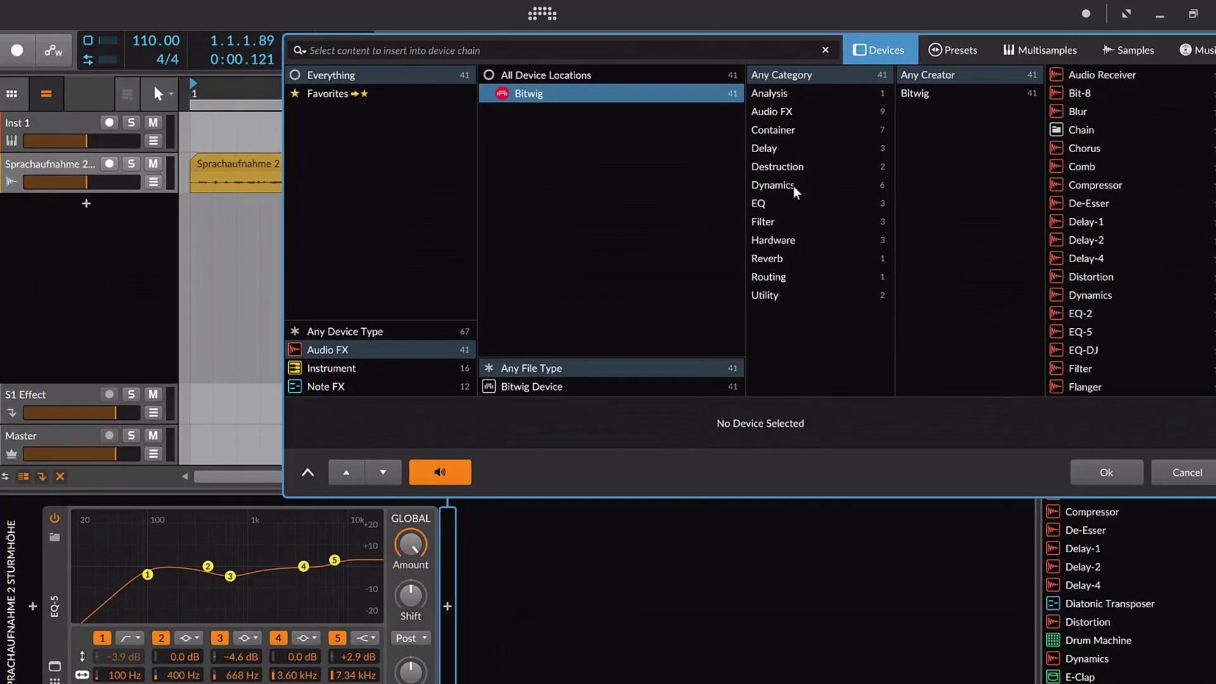
left_click(846, 172)
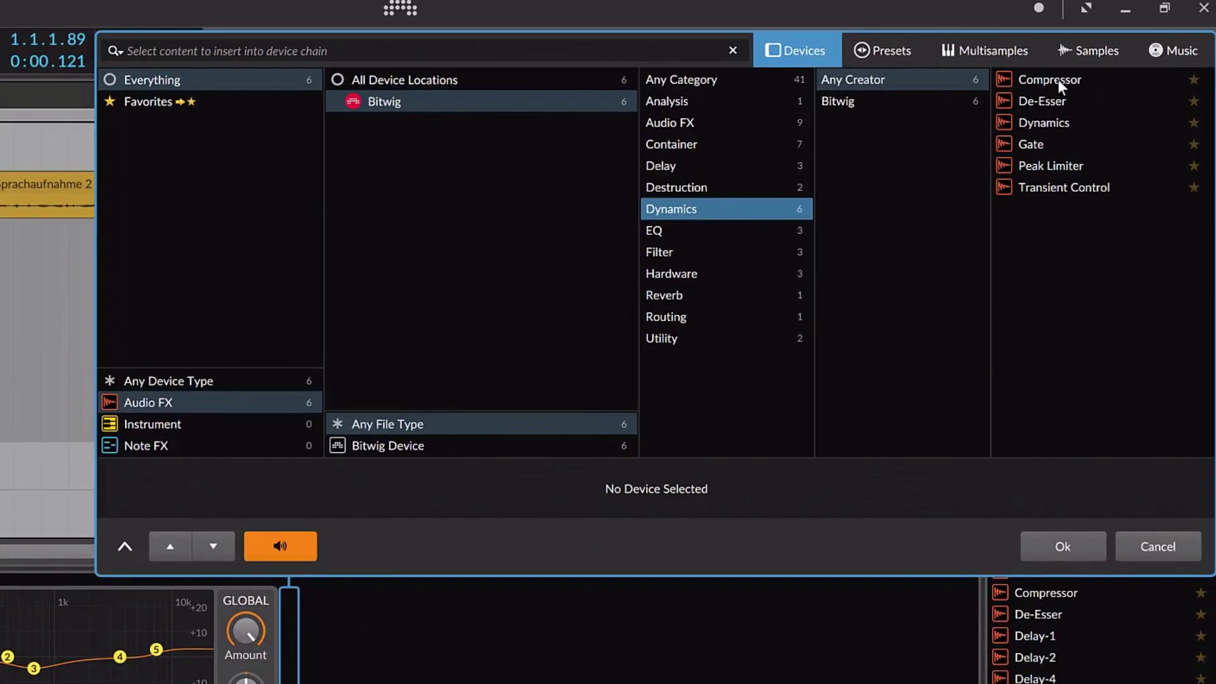
left_click(1058, 79)
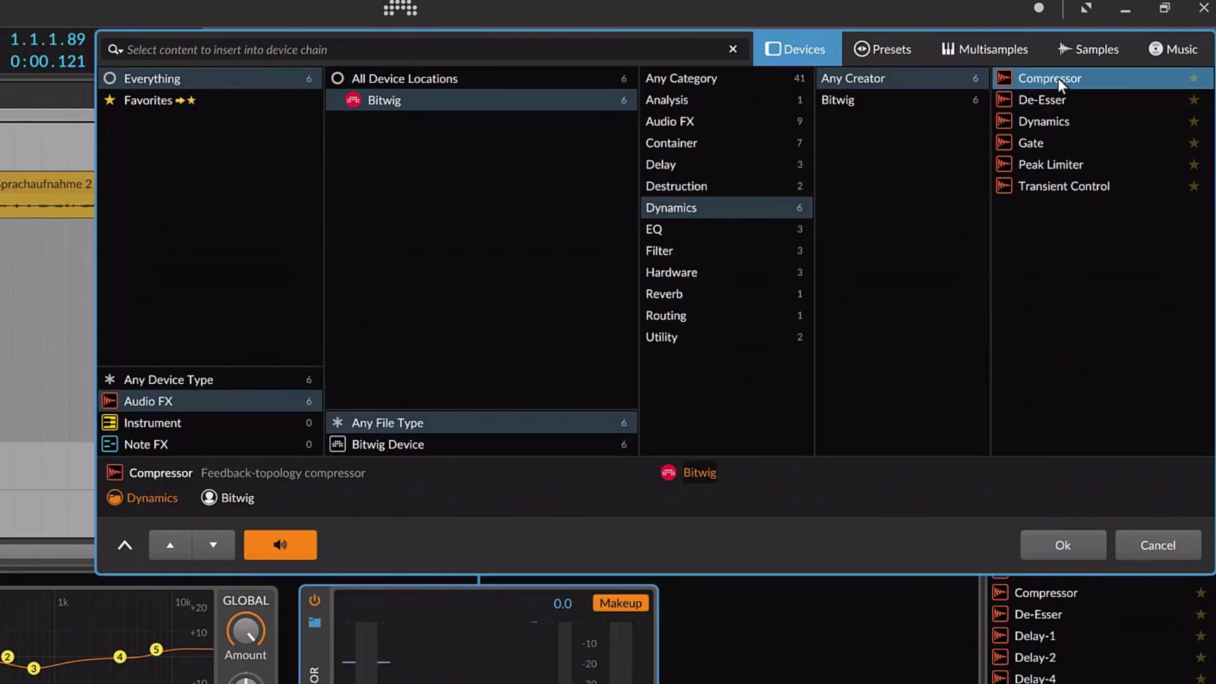
left_click(892, 51)
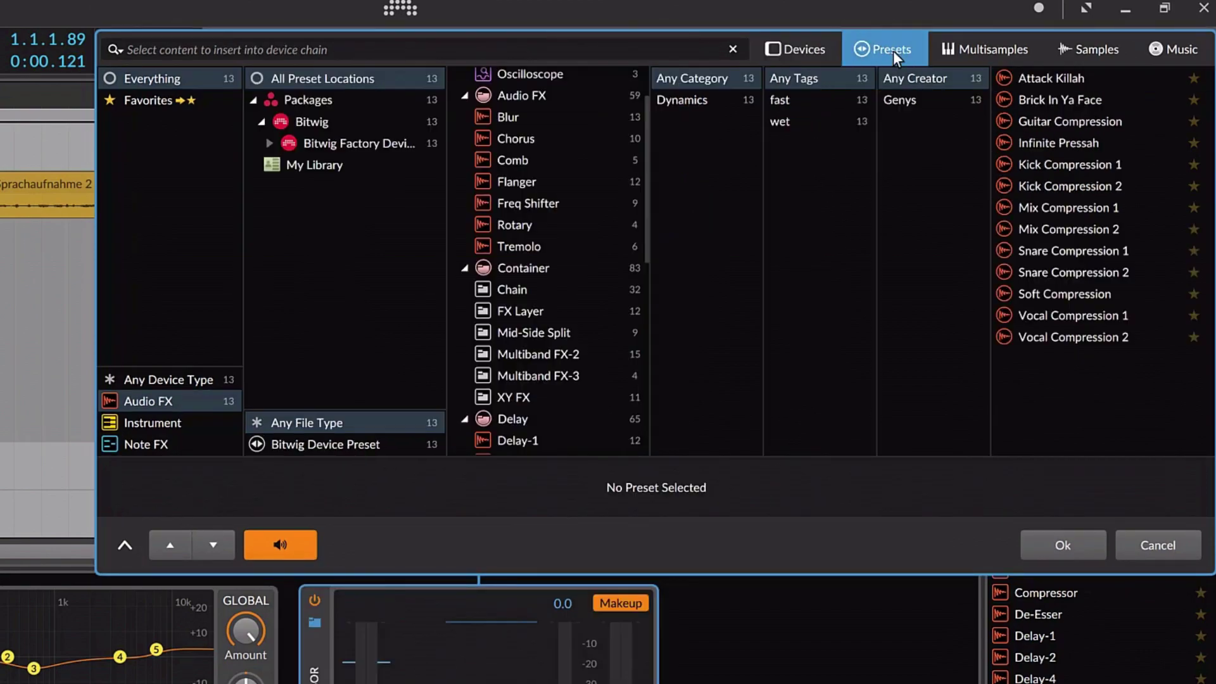
left_click(1048, 337)
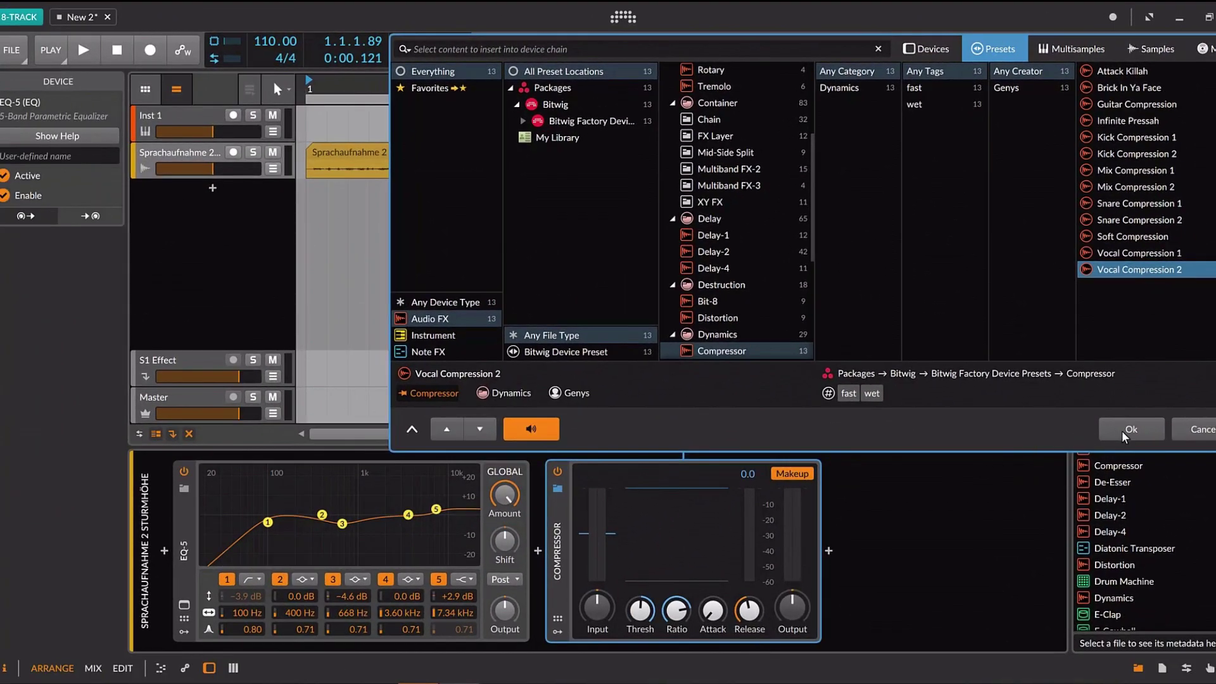
left_click(1123, 432)
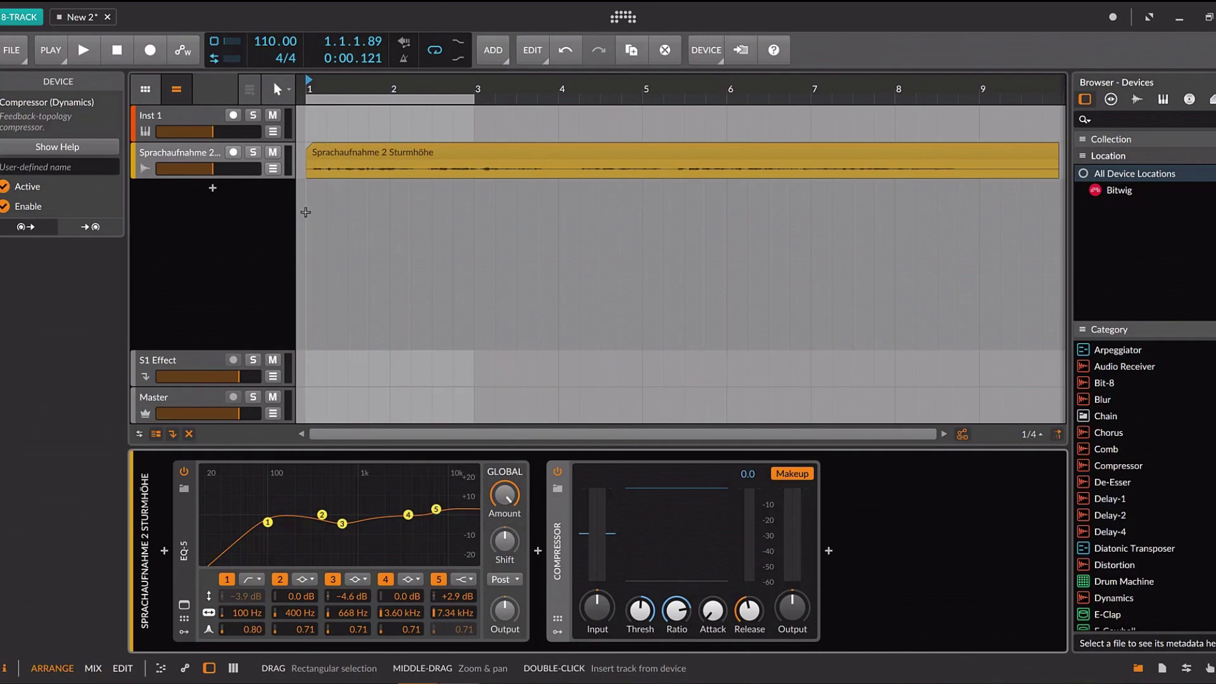
Audition the compressed vocal, then insert Bitwig's De-Esser after the Compressor.
key("space")
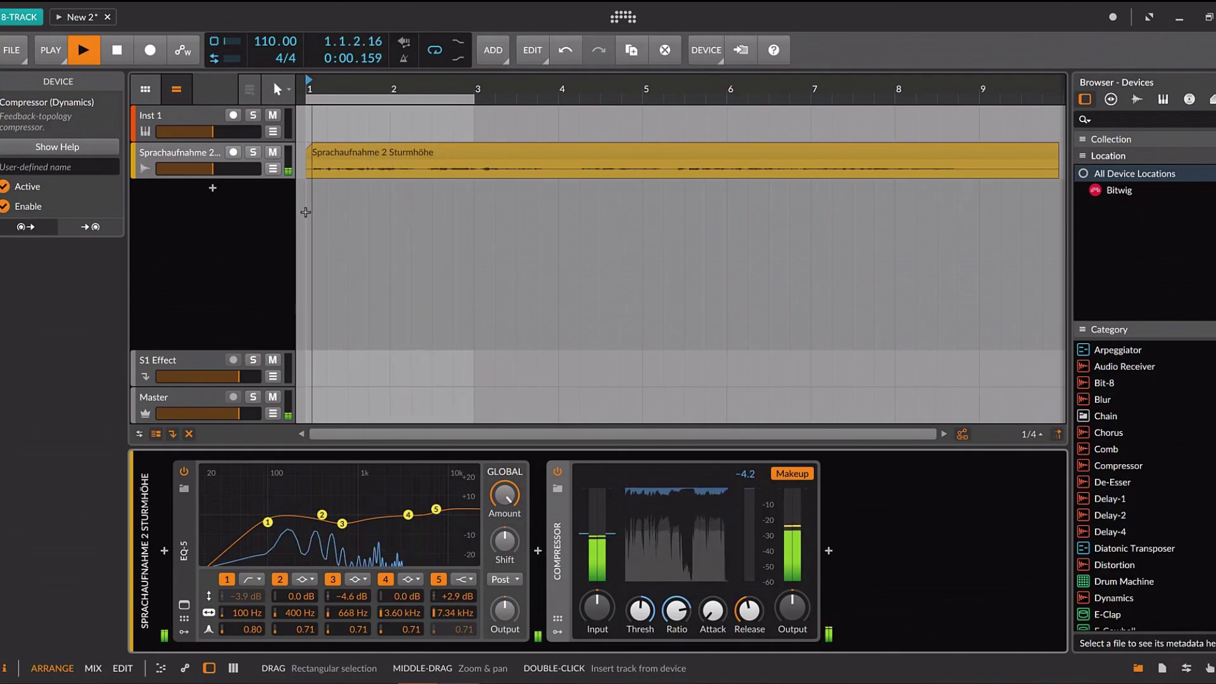
key("space")
left_click(829, 551)
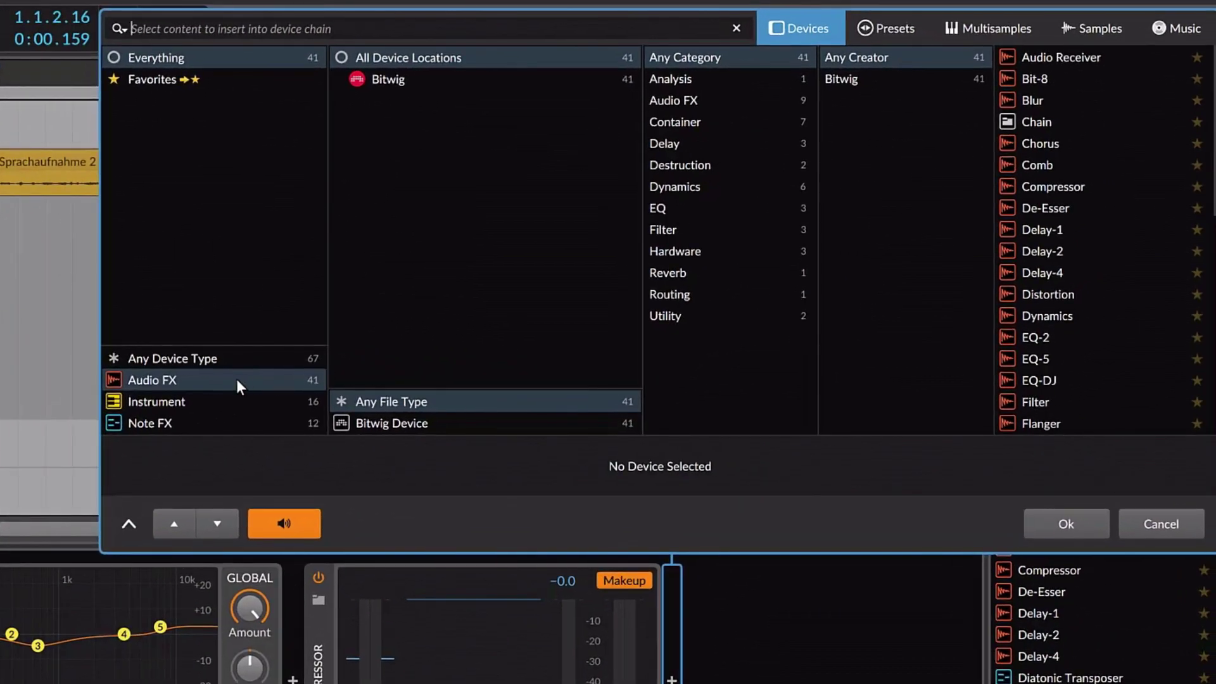
left_click(237, 380)
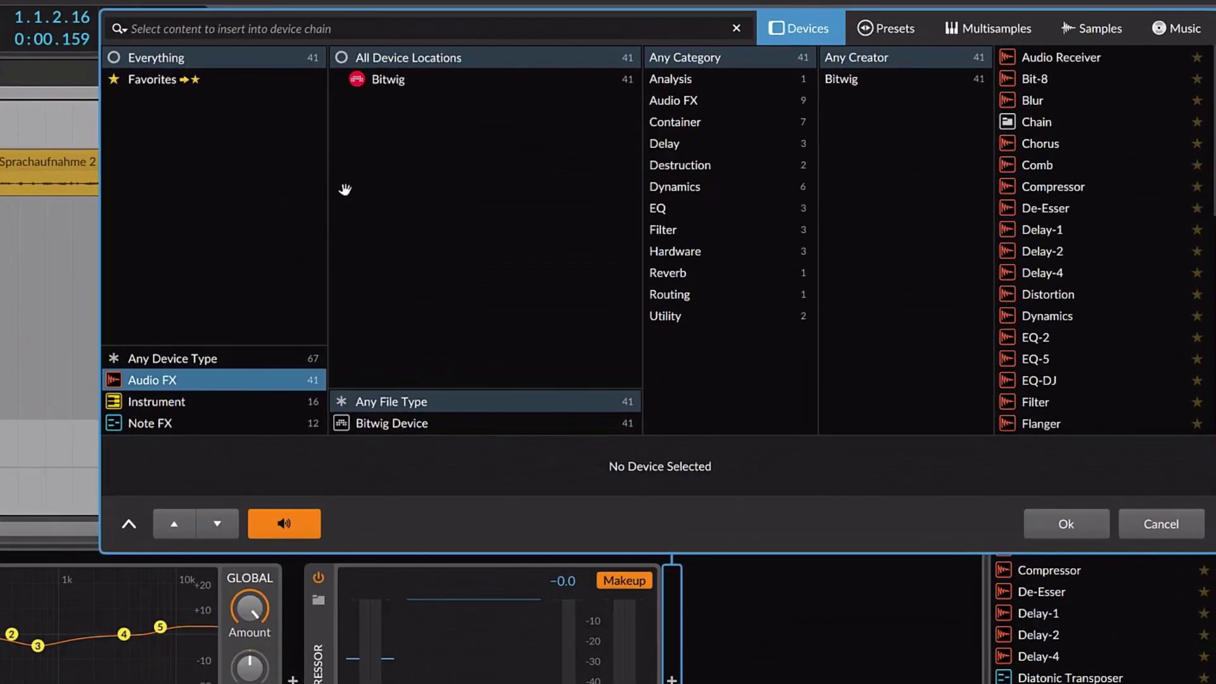
left_click(398, 82)
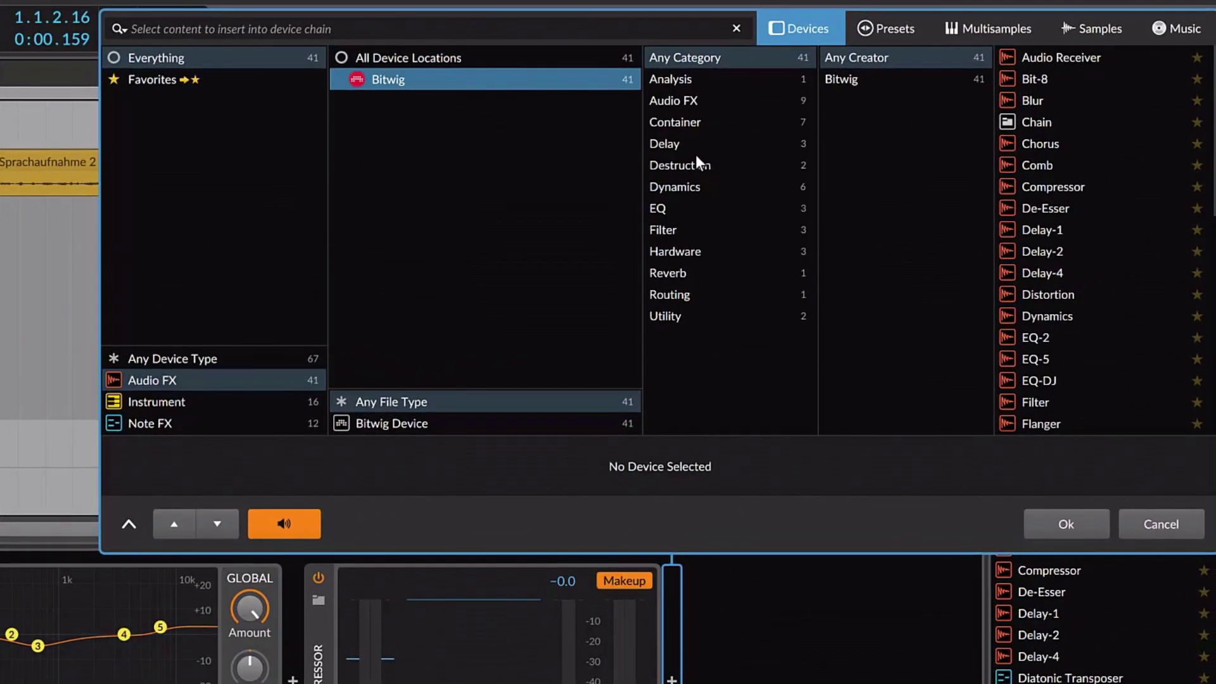
left_click(693, 191)
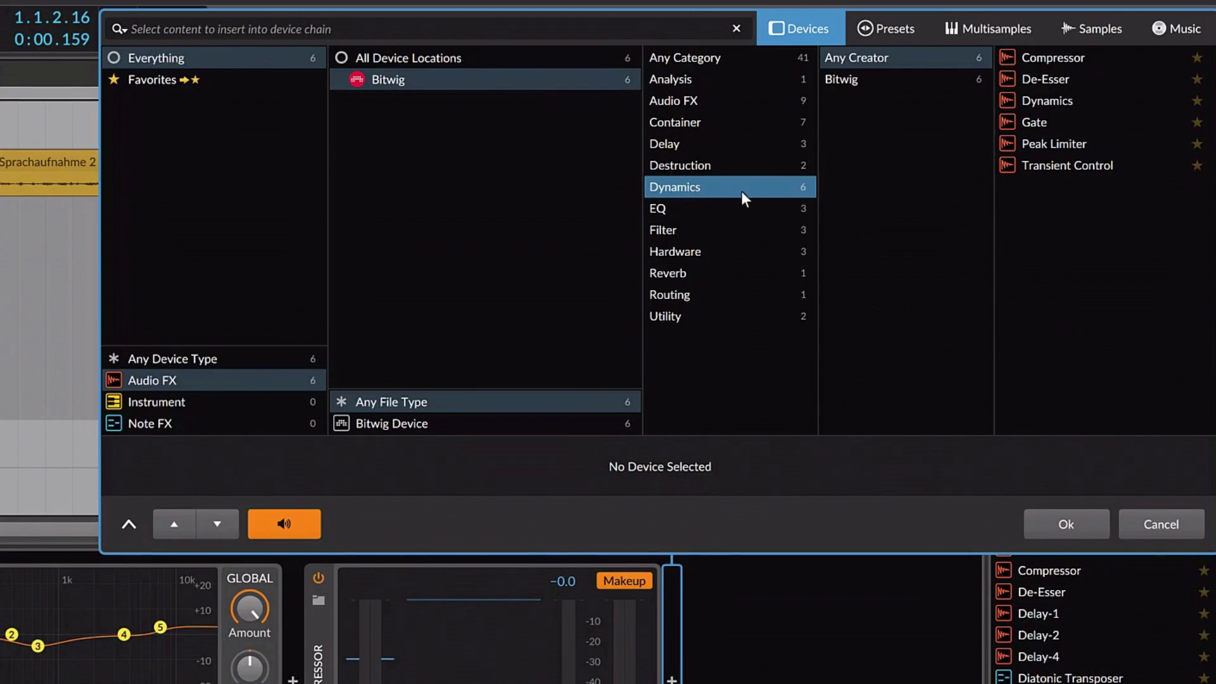
left_click(1047, 80)
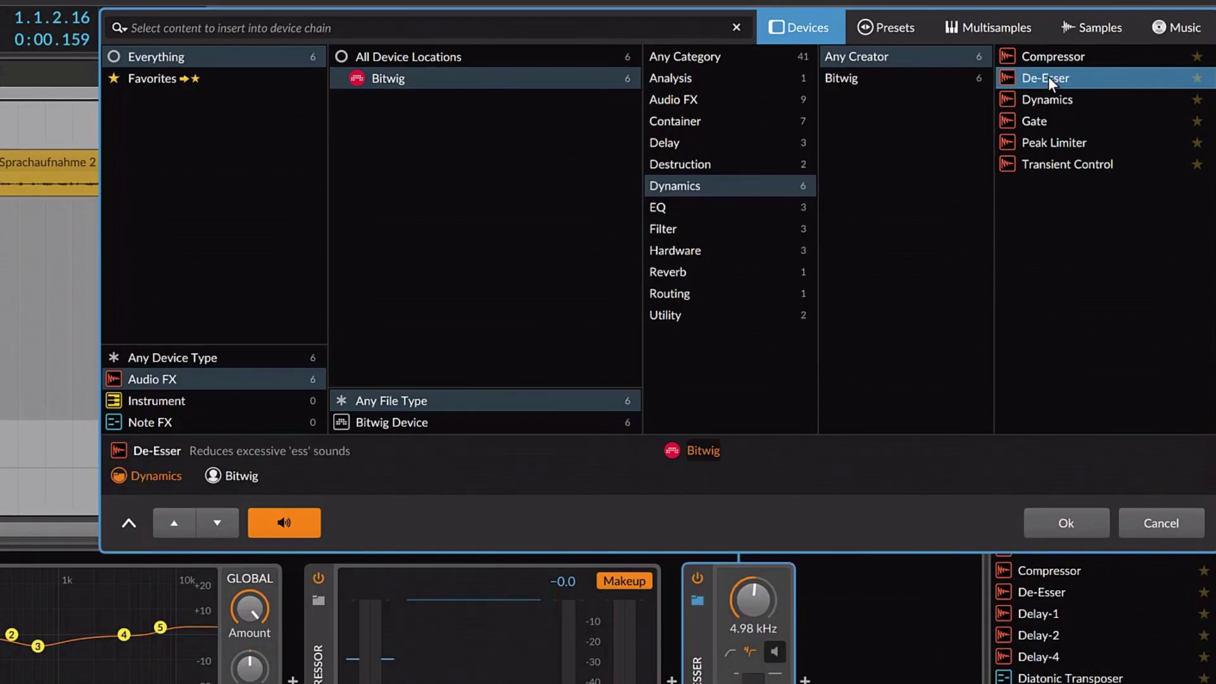
left_click(1043, 523)
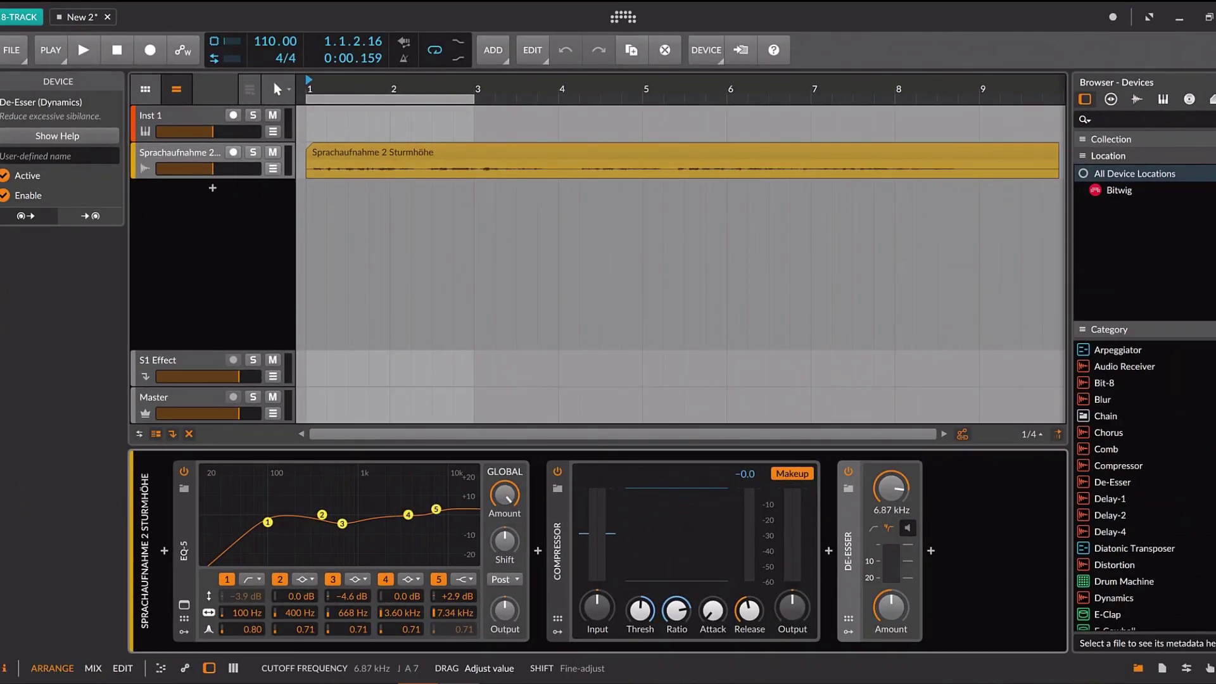
Bypass De-Esser, Compressor and EQ-5, extend the loop to bar 8, and play the dry vocal.
left_click(848, 473)
left_click(557, 472)
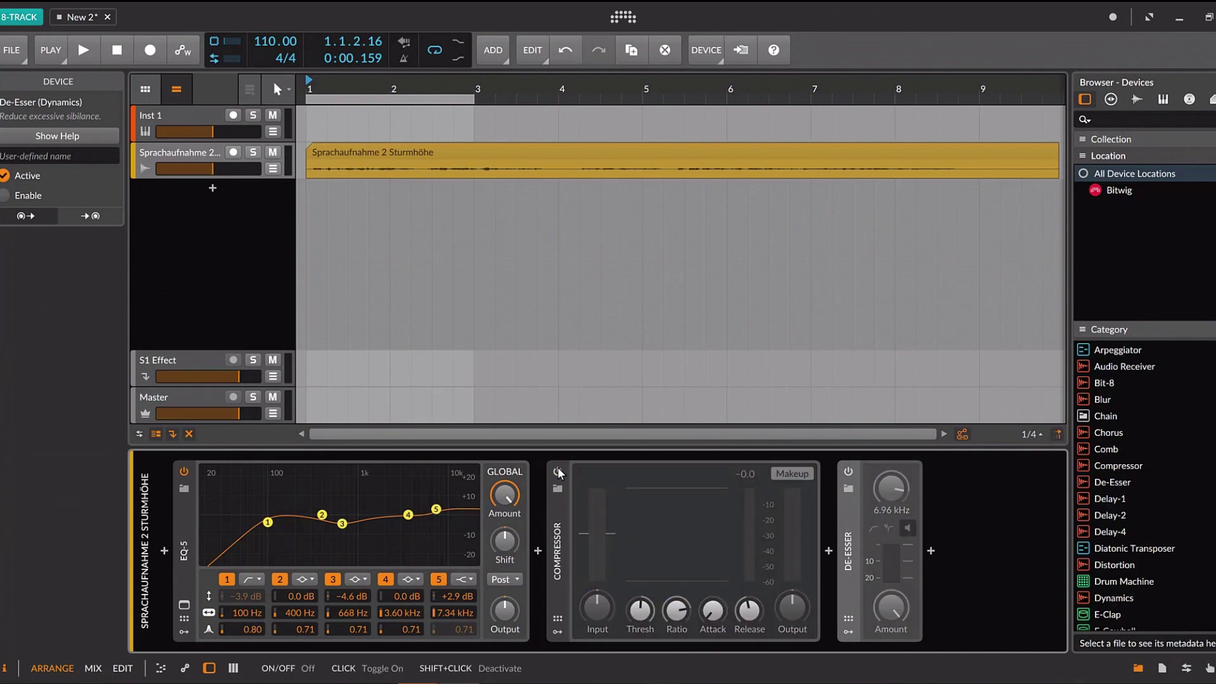
left_click(184, 472)
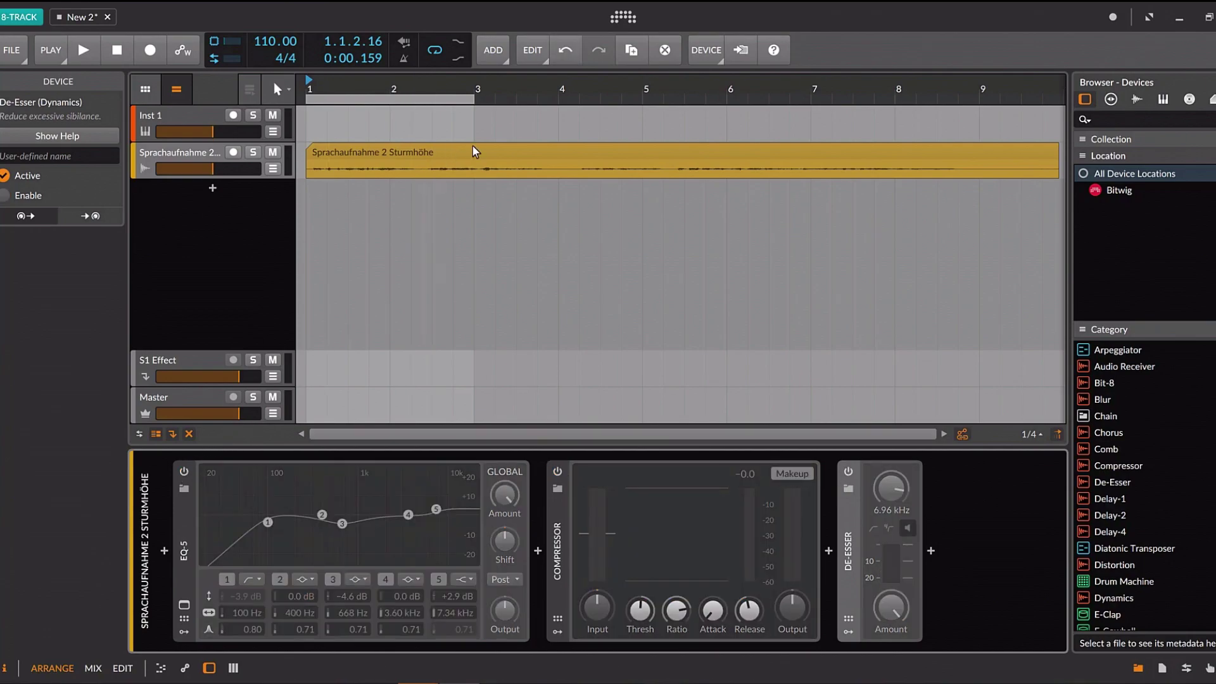
left_click(498, 101)
left_click_drag(497, 101, 895, 101)
key("space")
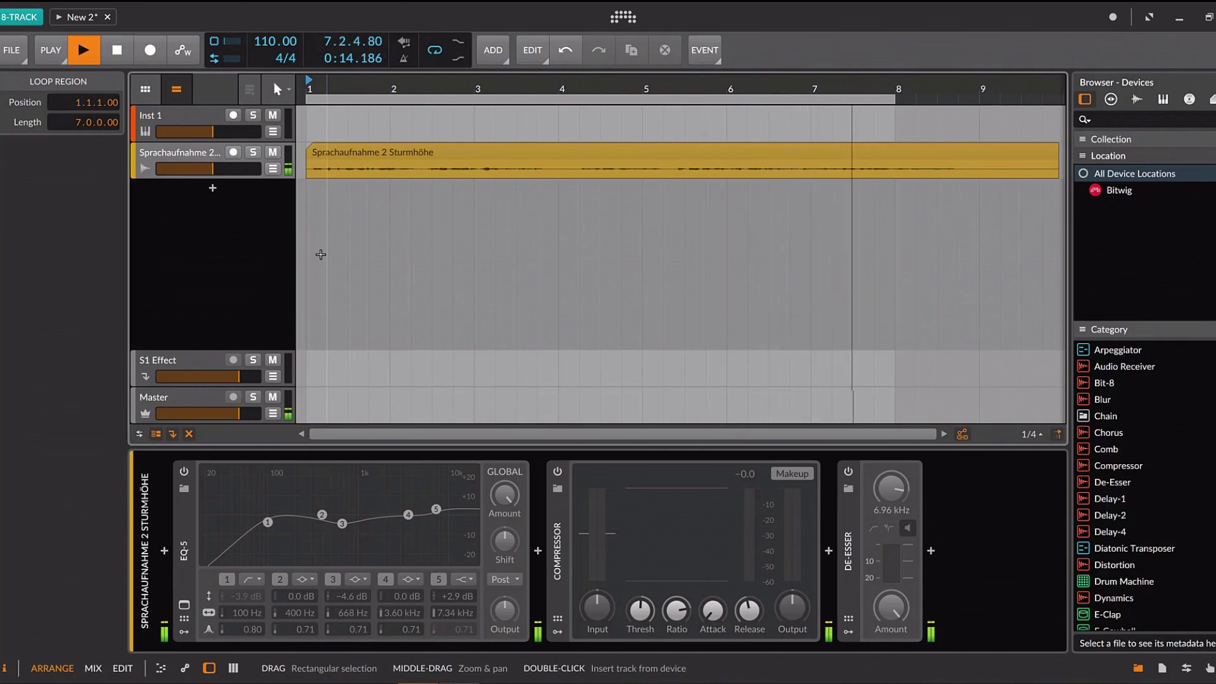
key("space")
Re-enable all three effects, select the Sprachaufnahme clip, and play the processed vocal.
left_click(184, 472)
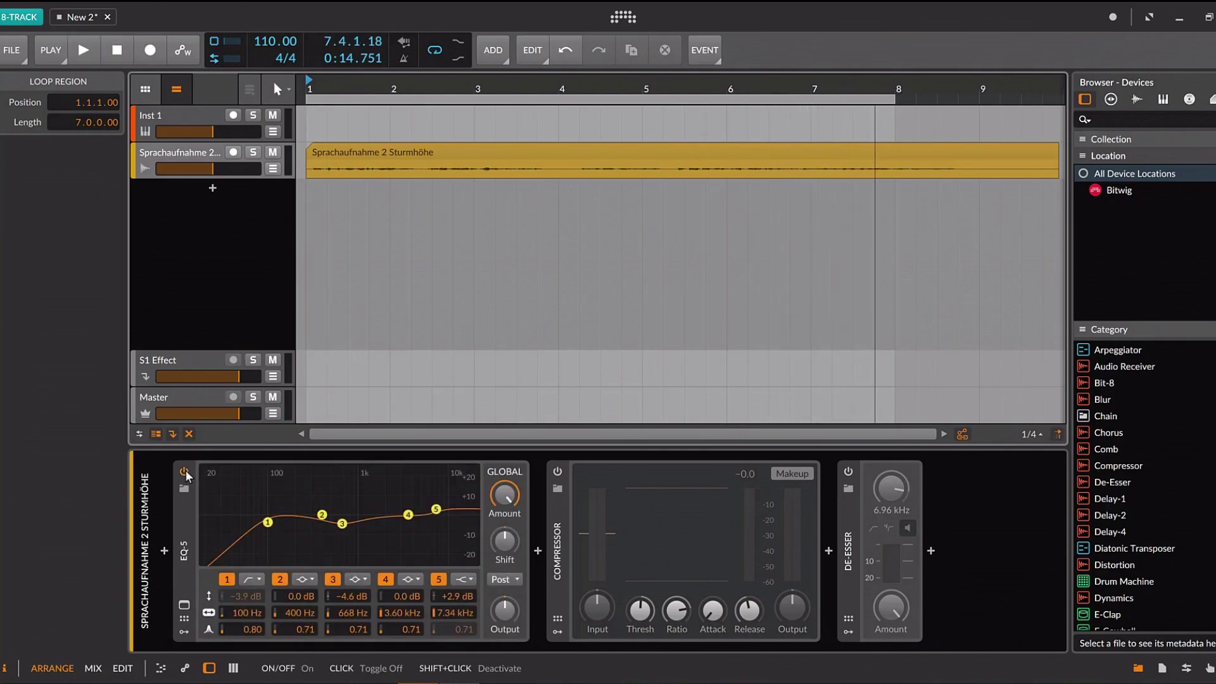
left_click(557, 472)
left_click(848, 472)
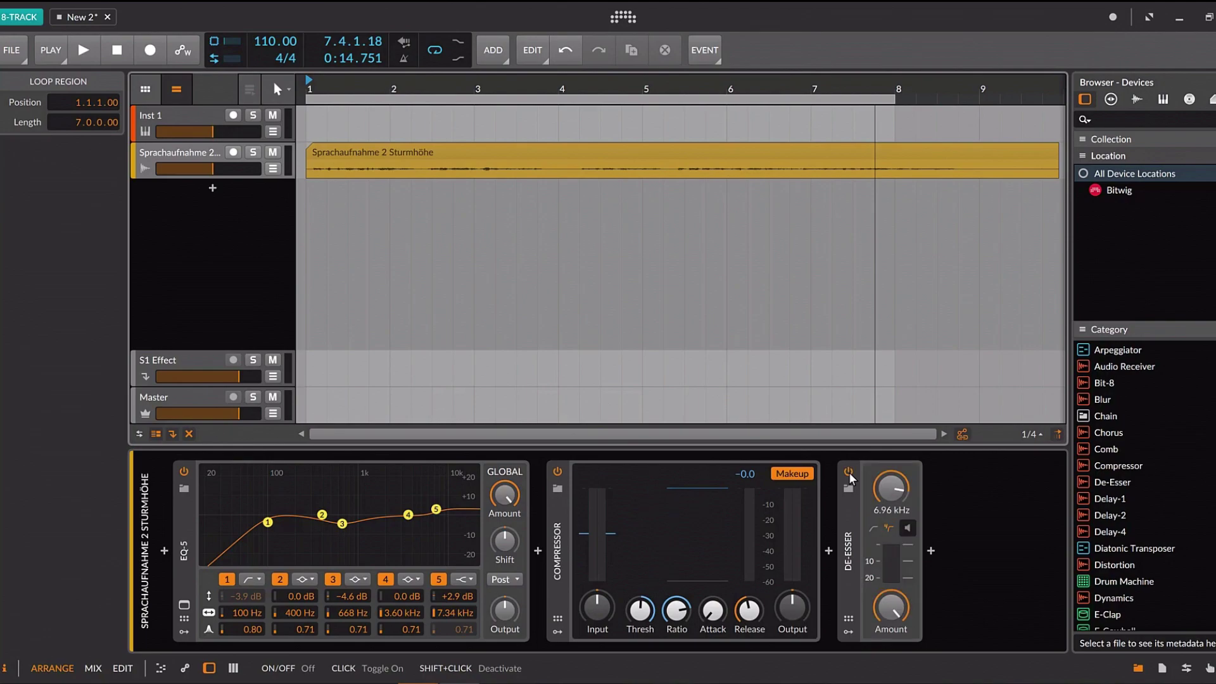
left_click(307, 154)
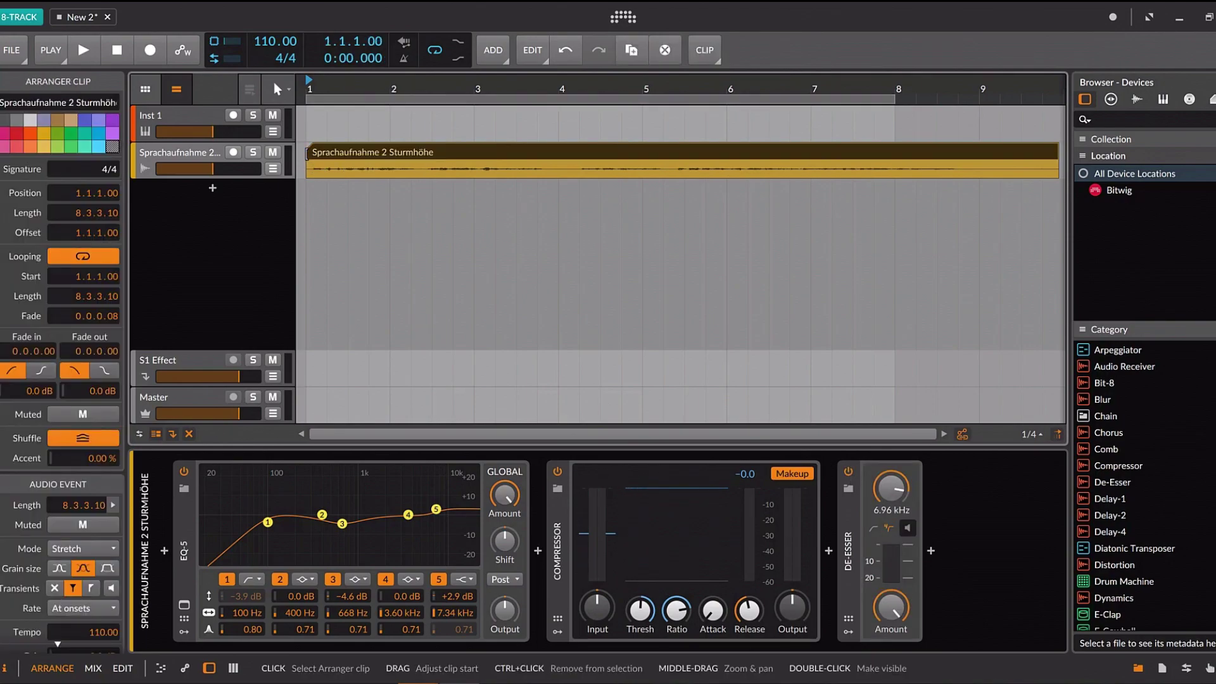
key("space")
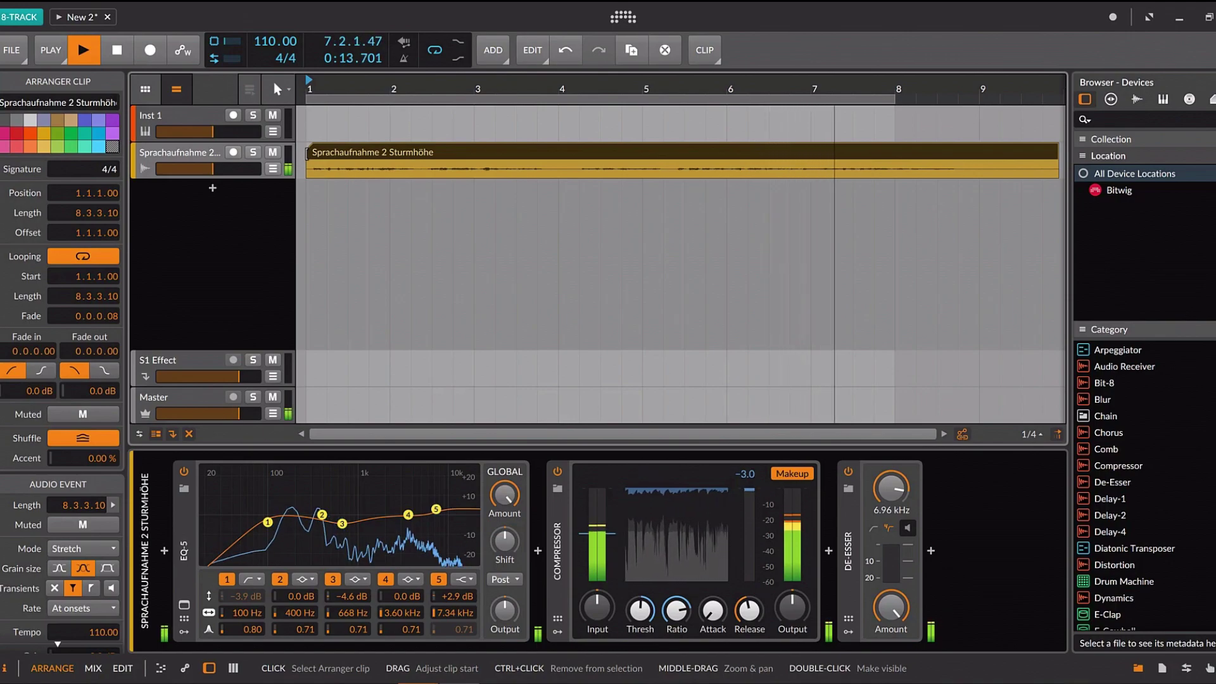
key("space")
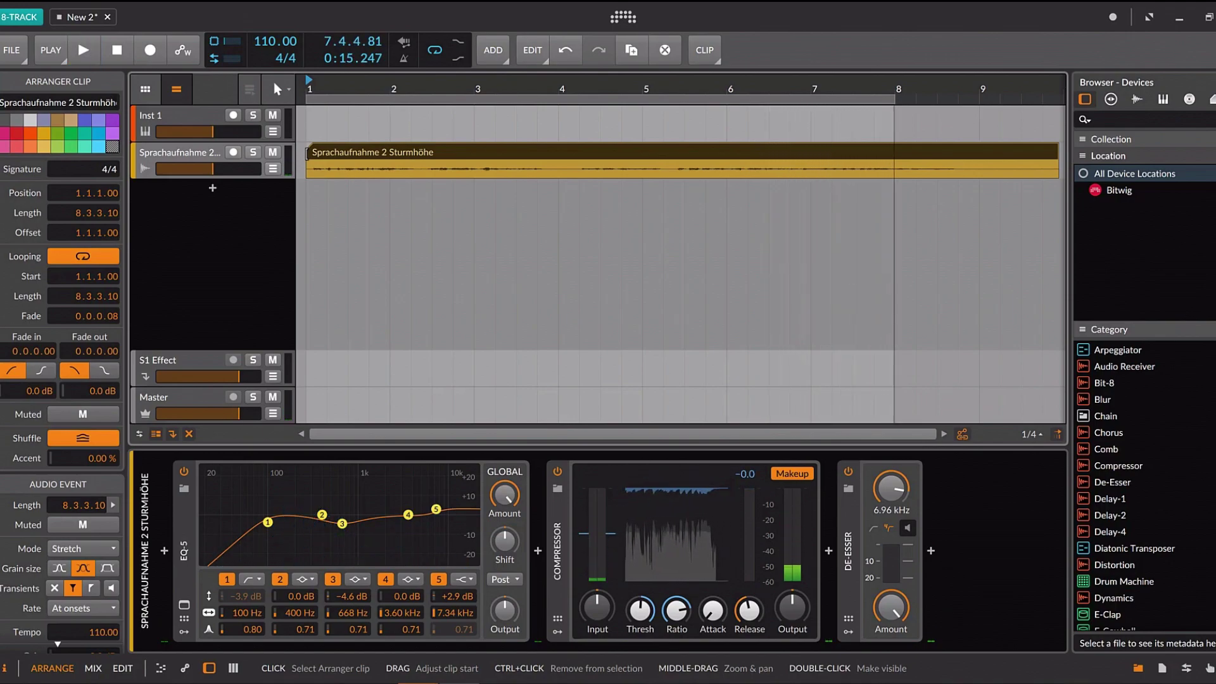
Open the Export Audio dialog from the File menu.
left_click(24, 60)
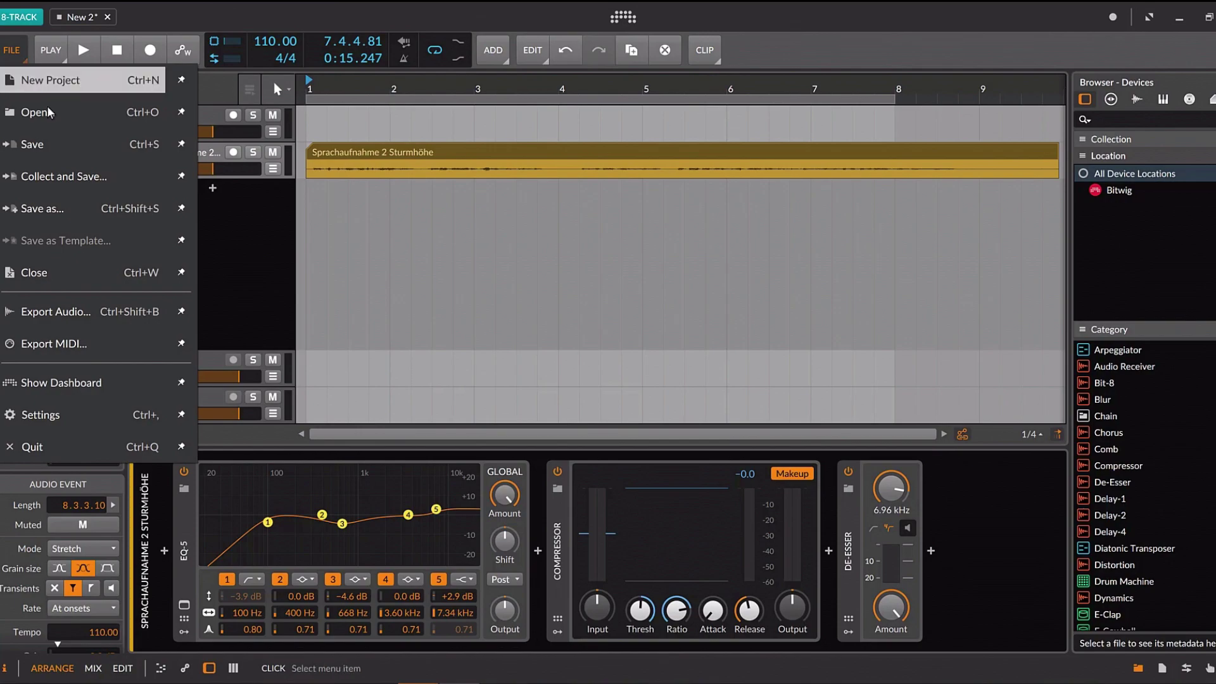
left_click(56, 312)
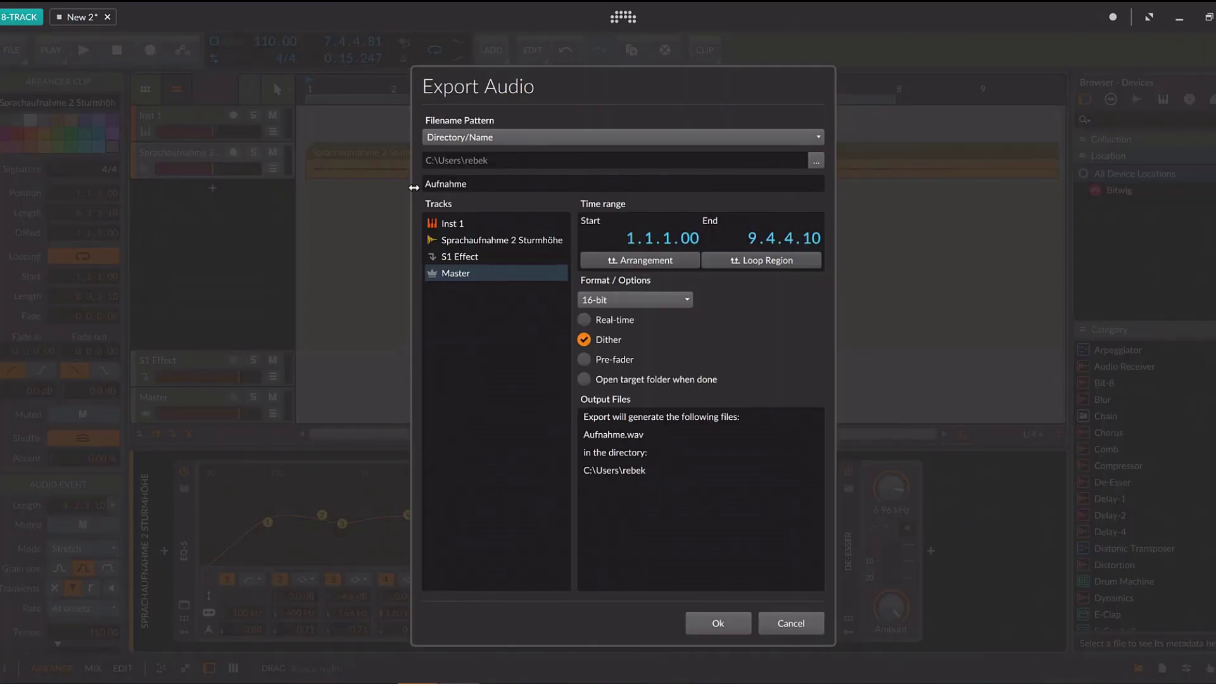